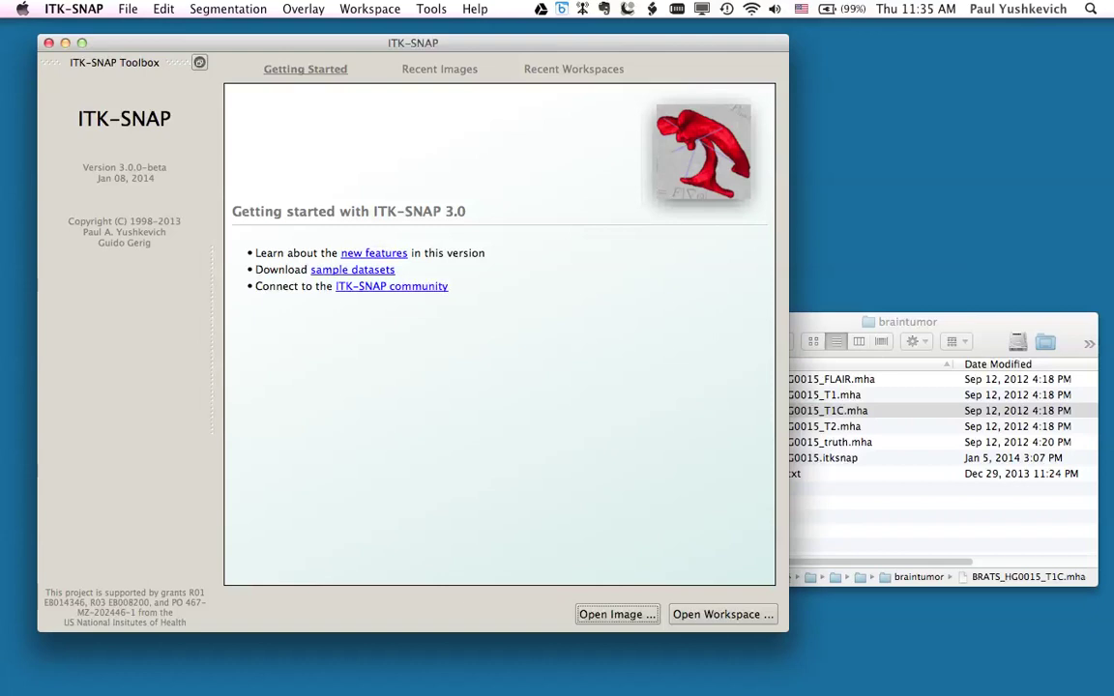
From the braintumor folder in Finder, load BRATS_HG0015_T1C.mha into ITK-SNAP as the main image and BRATS_HG0015_T1.mha as an overlay.
key("super+Tab")
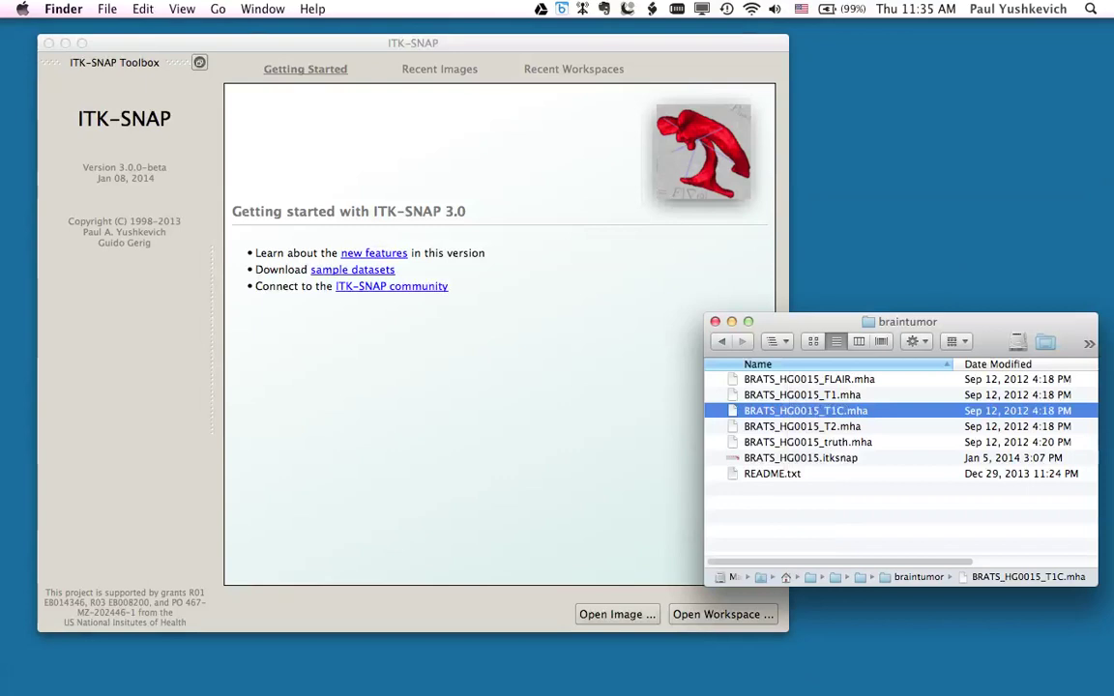
left_click_drag(803, 411, 459, 344)
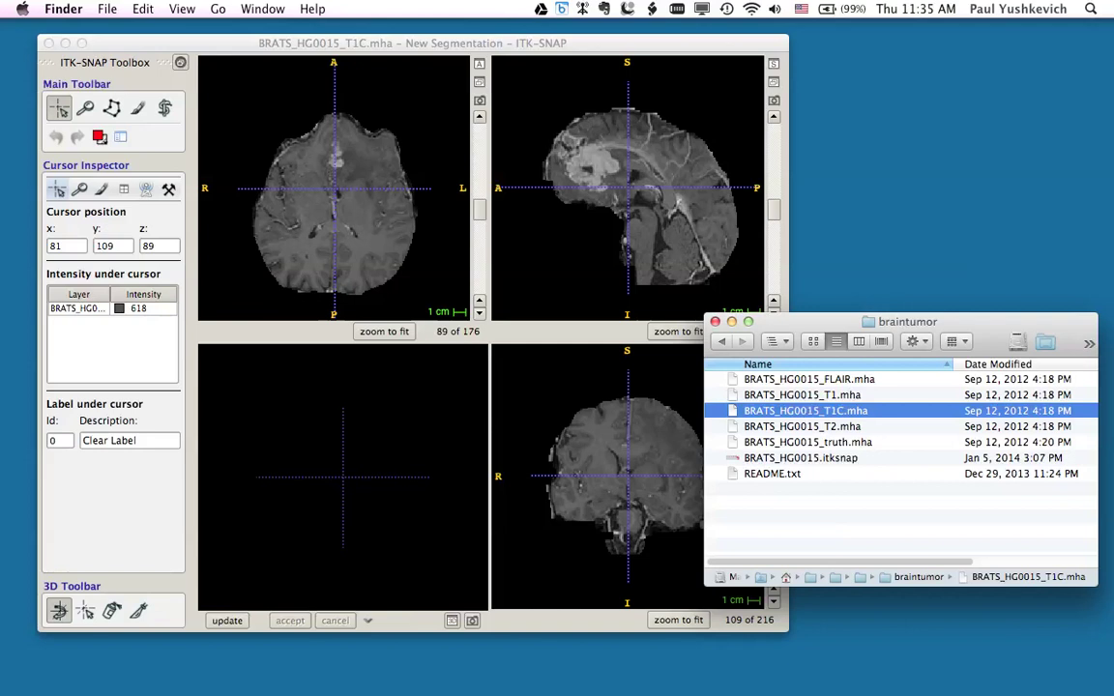
left_click(802, 395)
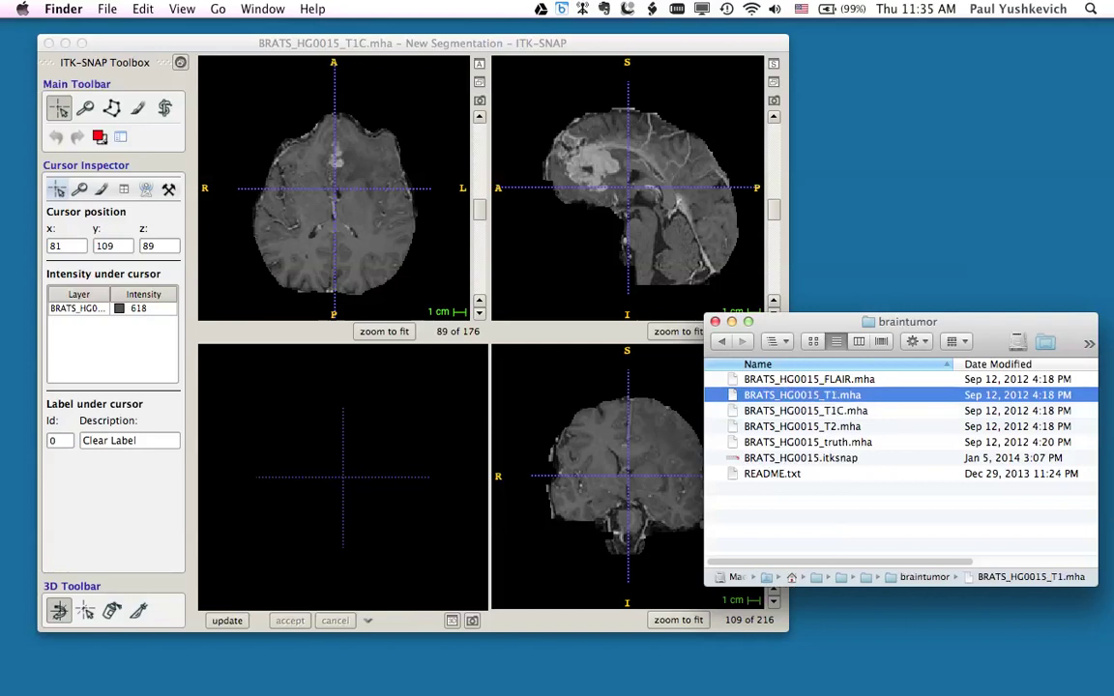
left_click_drag(802, 395, 358, 234)
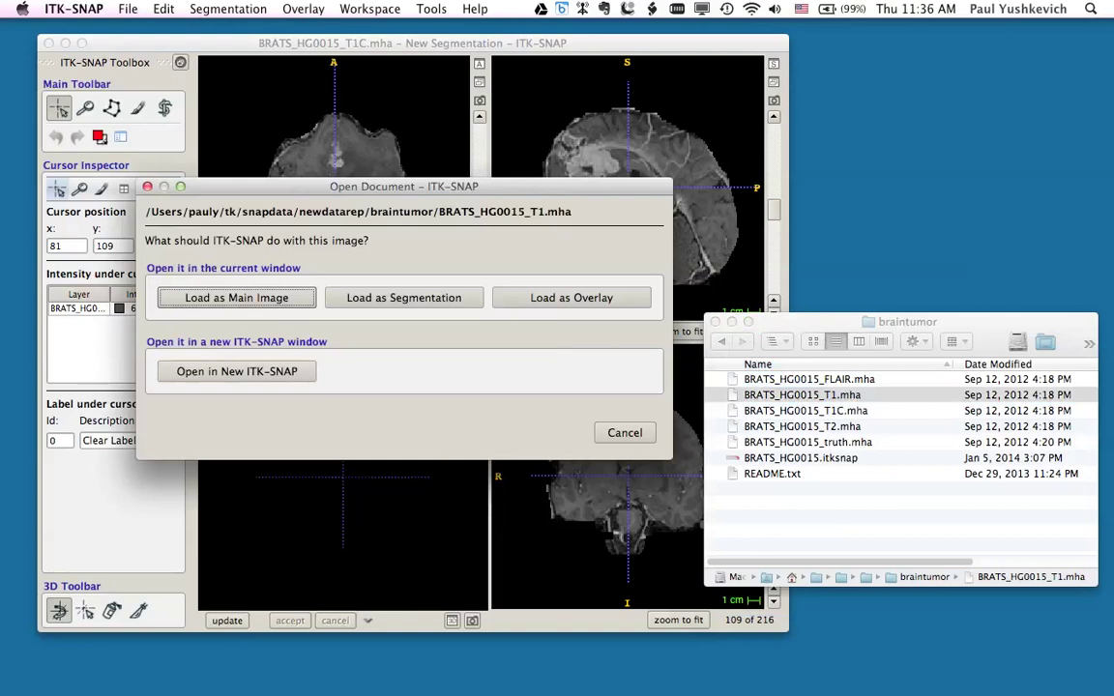
left_click(572, 297)
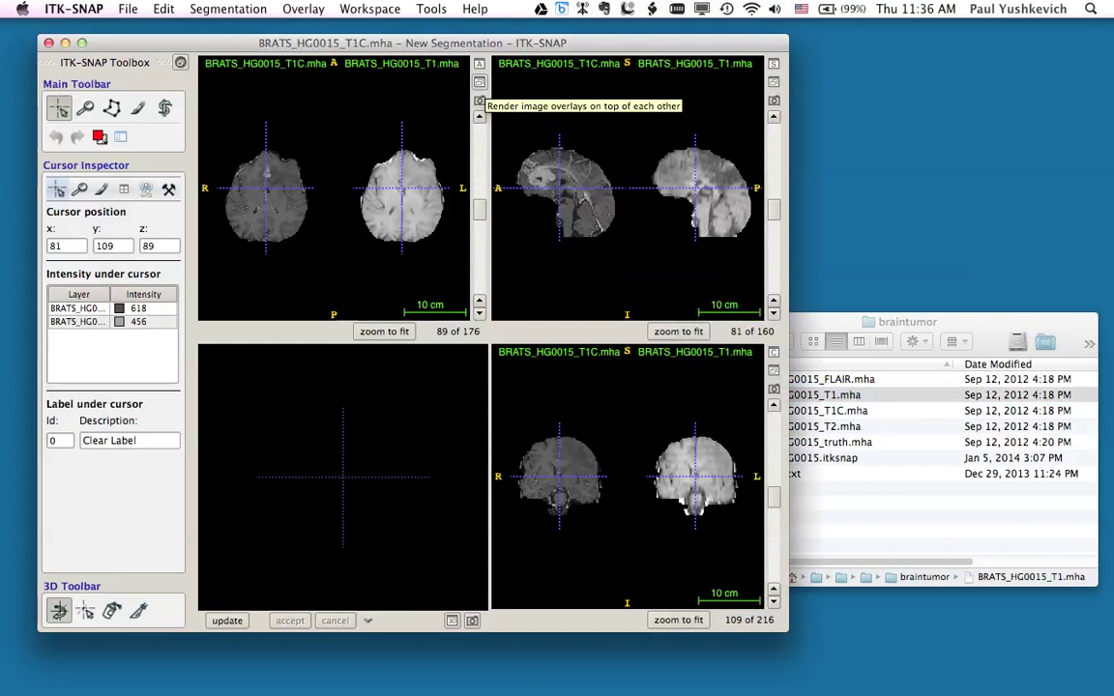
Preview the T1 overlay rendered on top of the T1C image, and return to the tiled side-by-side layout.
left_click(479, 83)
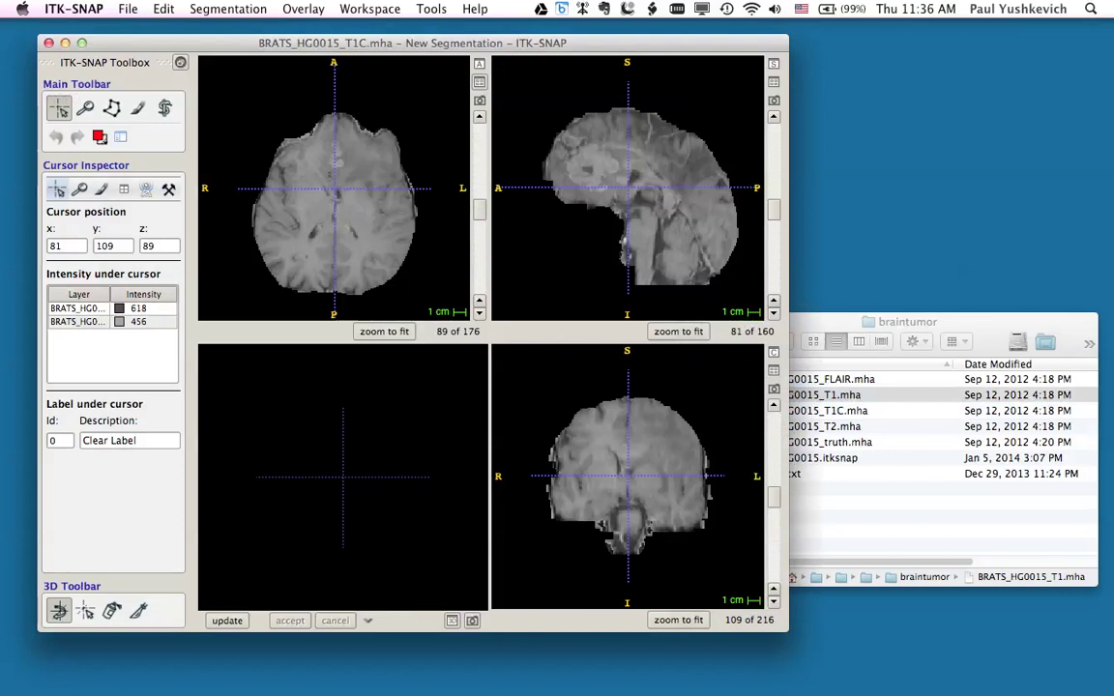
left_click(479, 82)
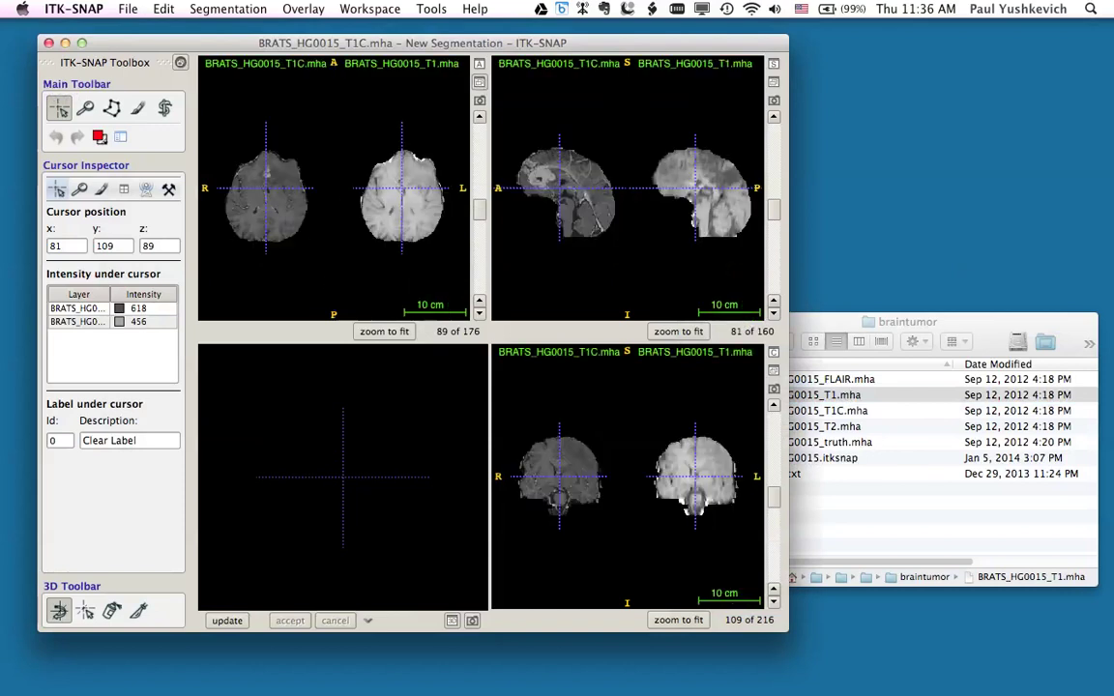
Load BRATS_HG0015_T2.mha and BRATS_HG0015_FLAIR.mha from the braintumor folder as additional overlays.
key("super+Tab")
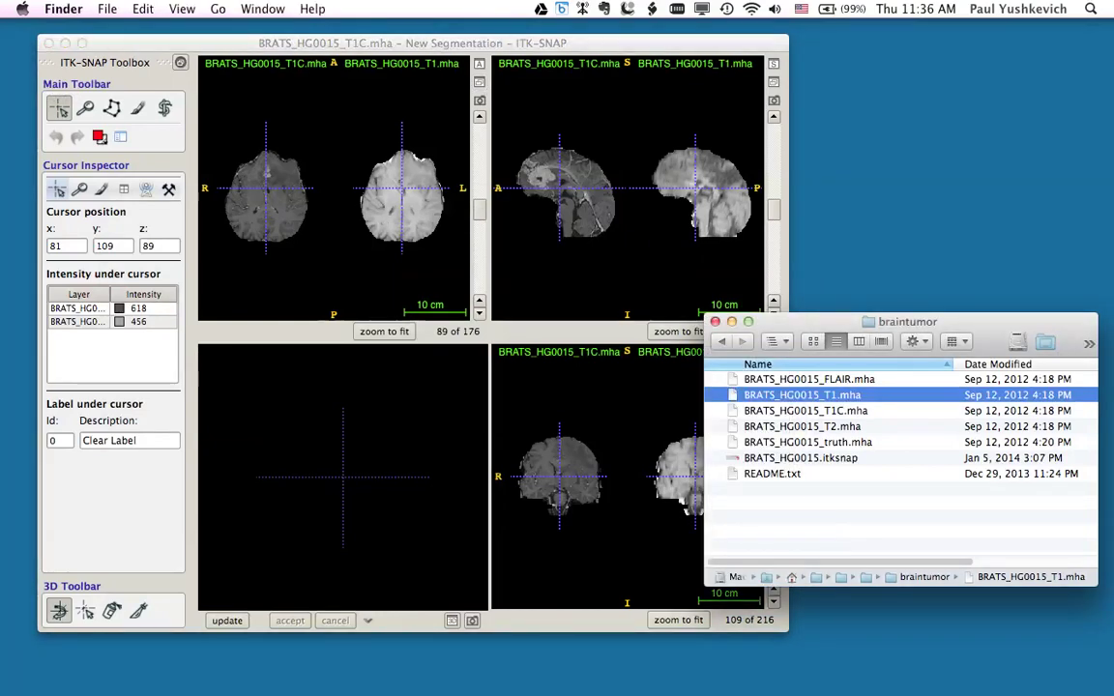
left_click_drag(802, 426, 275, 221)
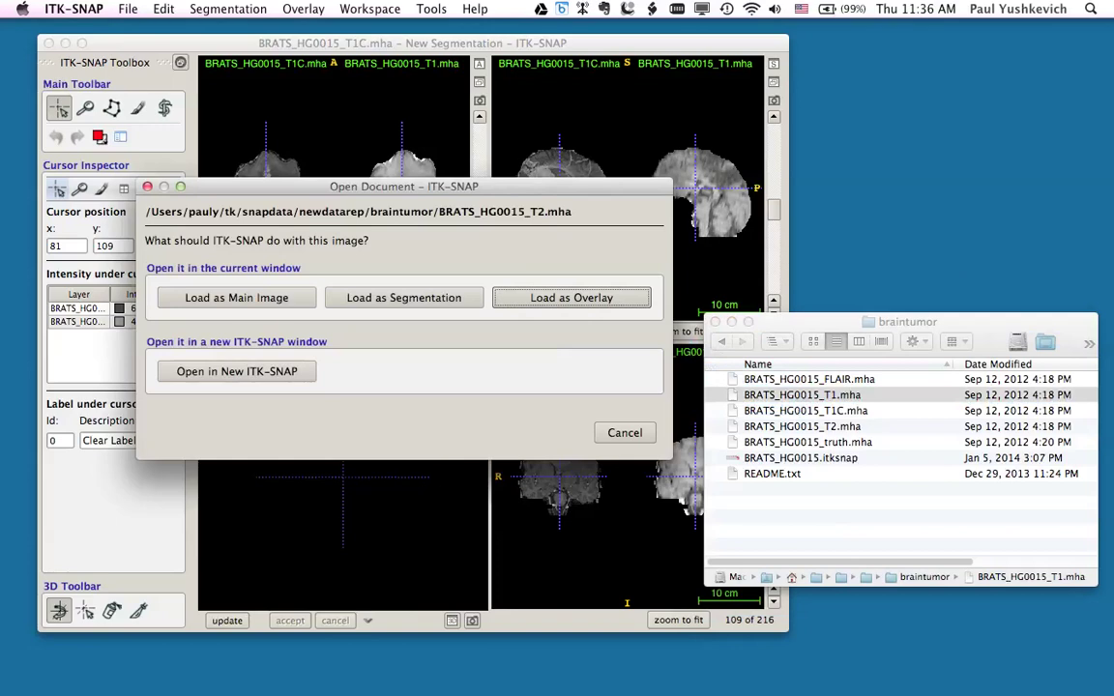
key("Return")
left_click_drag(802, 379, 275, 223)
key("Return")
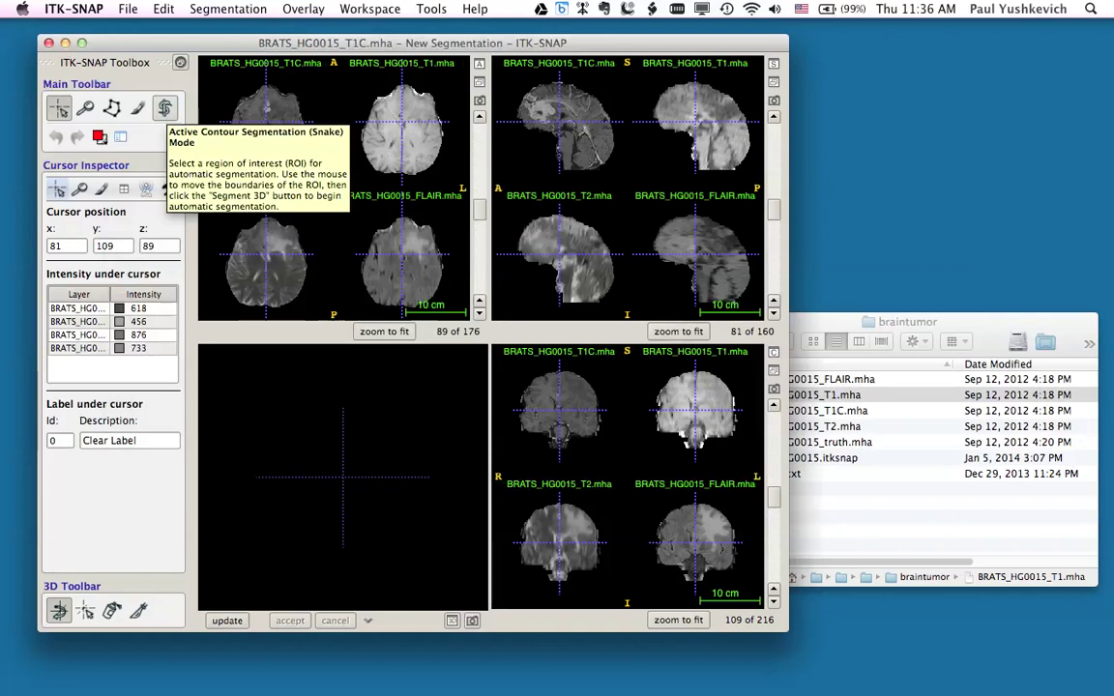
Trim the active contour ROI around the tumor to corner 60, 43, 71 and size 100, 89, 83, and start the 3D segmentation.
left_click(165, 107)
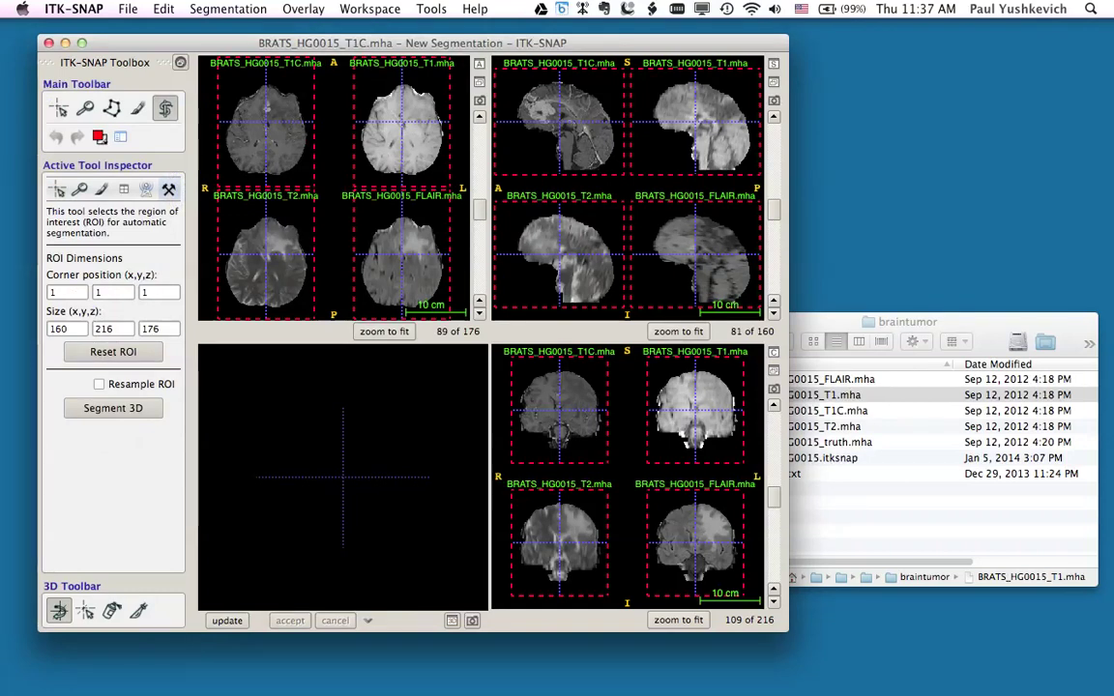
left_click_drag(217, 317, 253, 267)
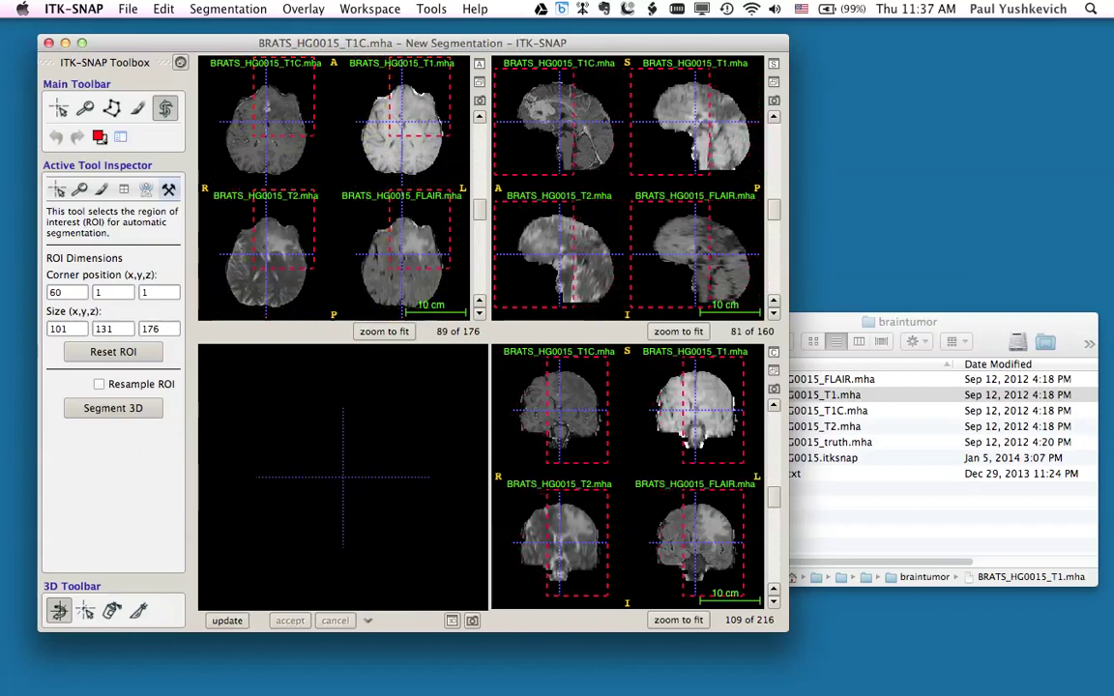
left_click_drag(313, 192, 314, 215)
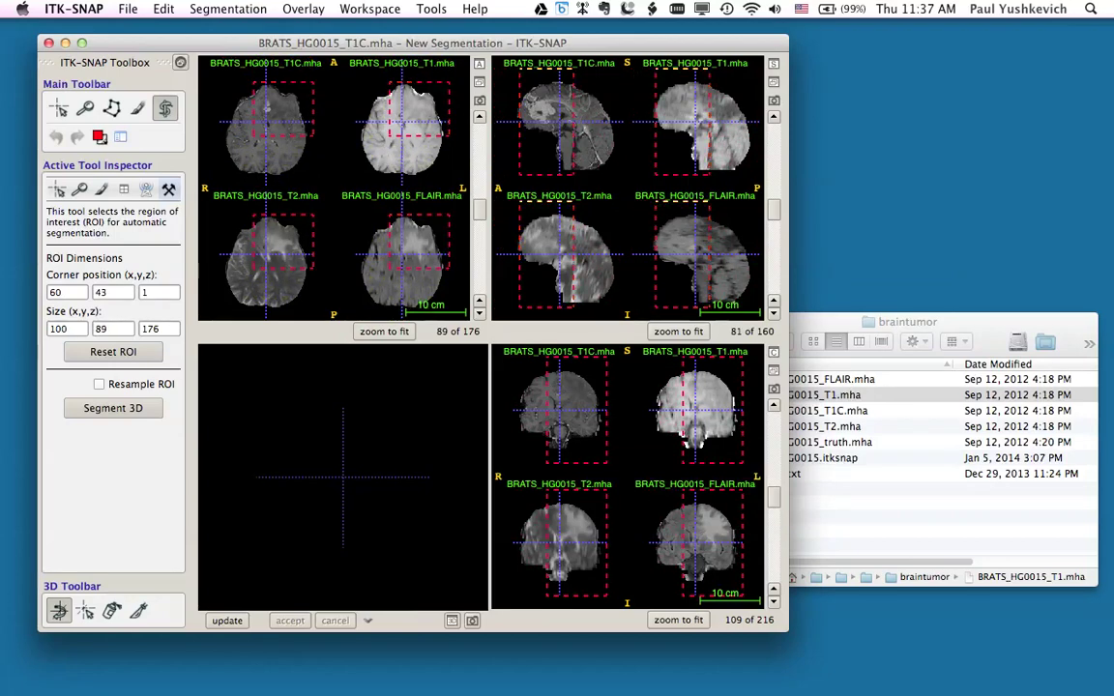
left_click_drag(546, 201, 546, 214)
left_click_drag(546, 307, 546, 264)
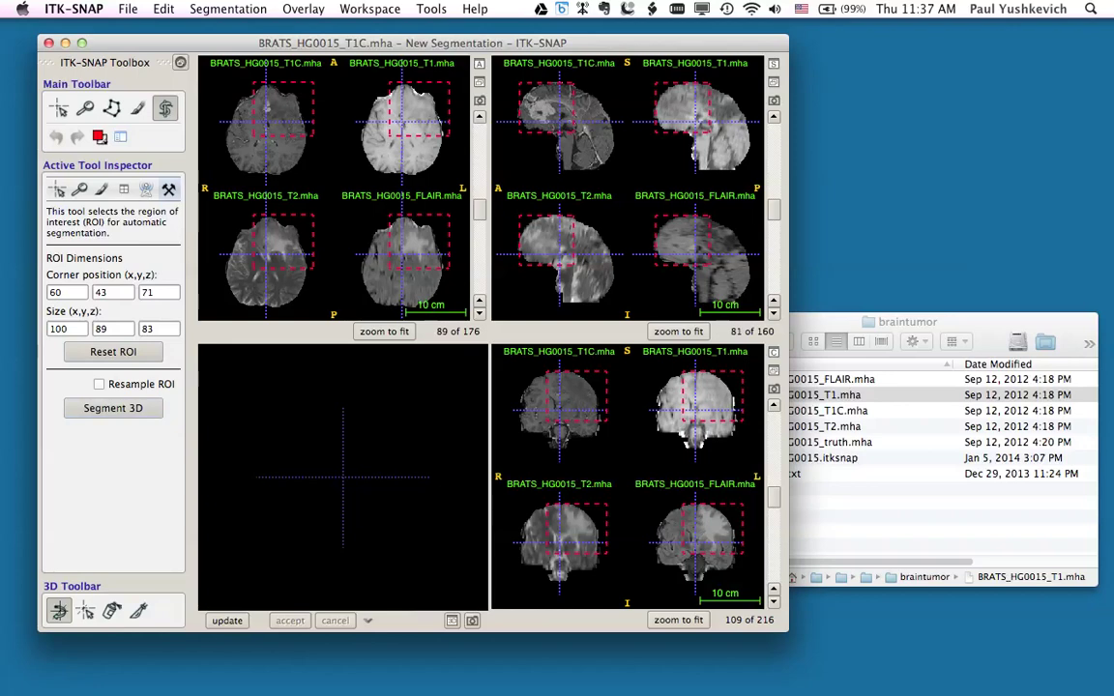
left_click(113, 408)
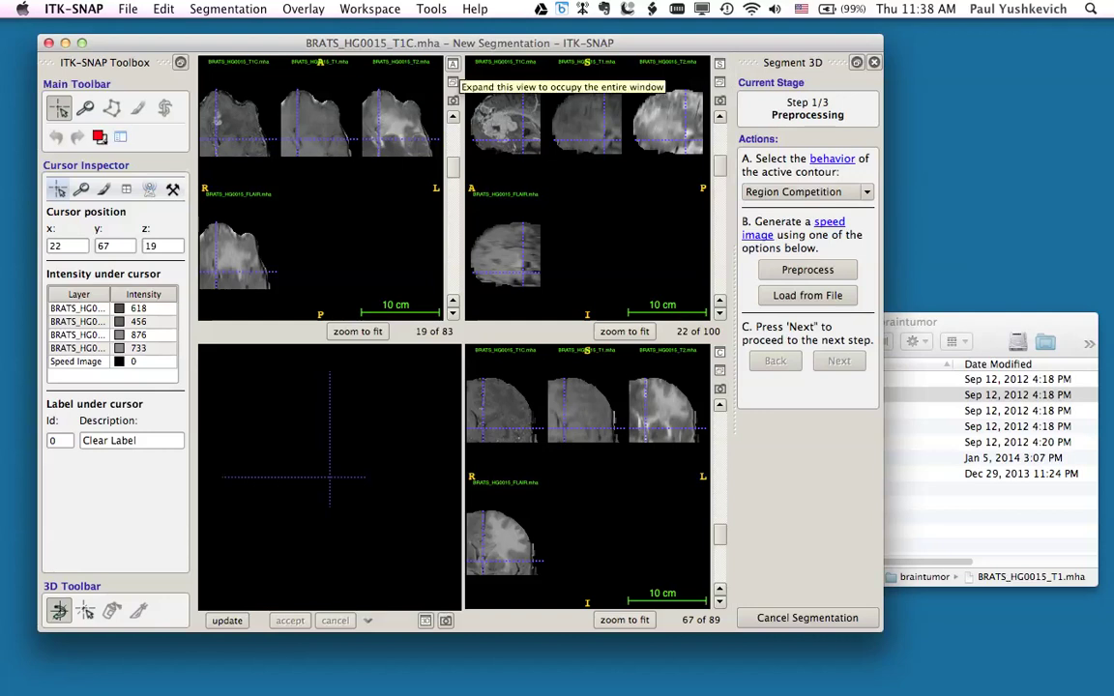
Enlarge the axial view and open clustering-based speed image generation, keeping its dialog clear of the speed image preview.
left_click(453, 65)
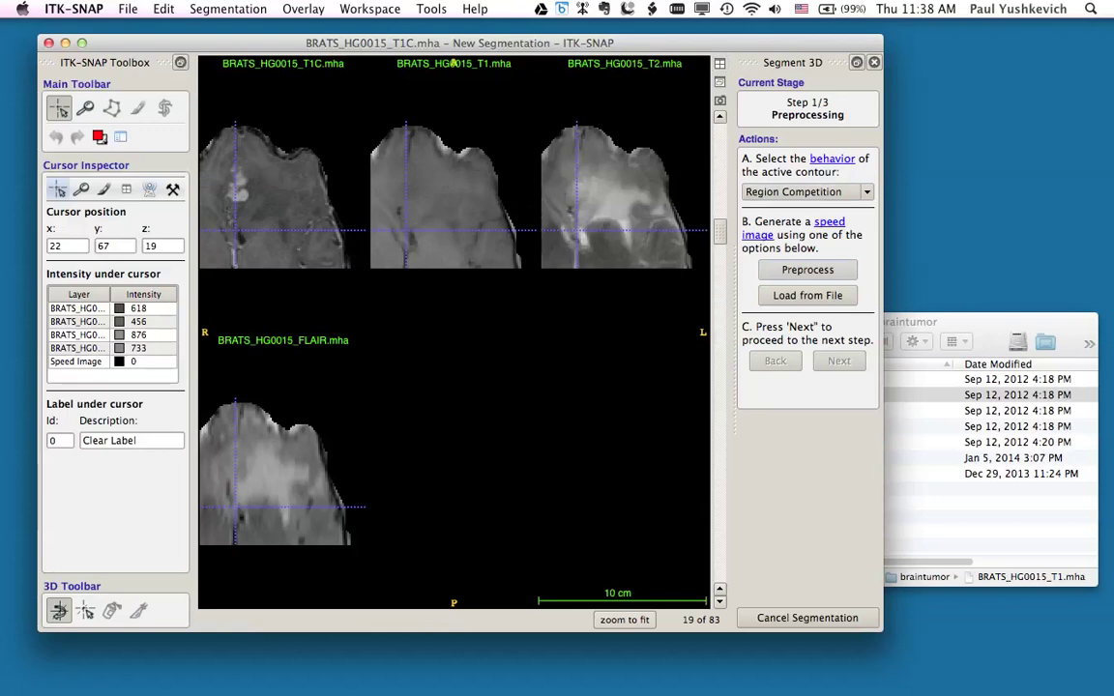
left_click(806, 269)
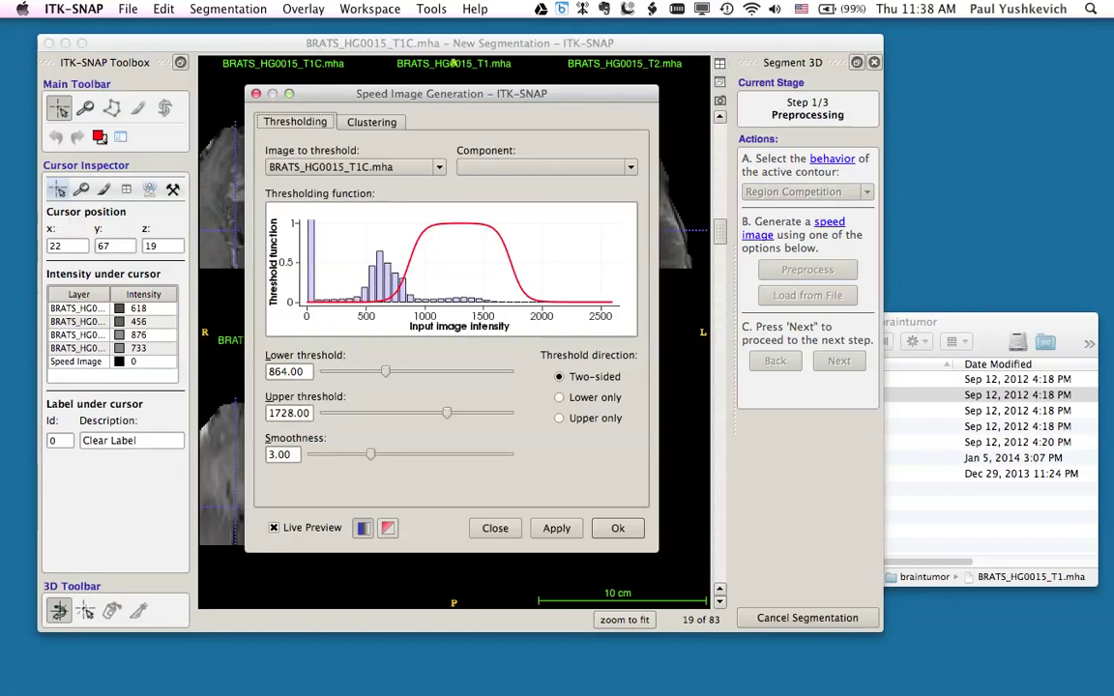
left_click_drag(452, 93, 812, 215)
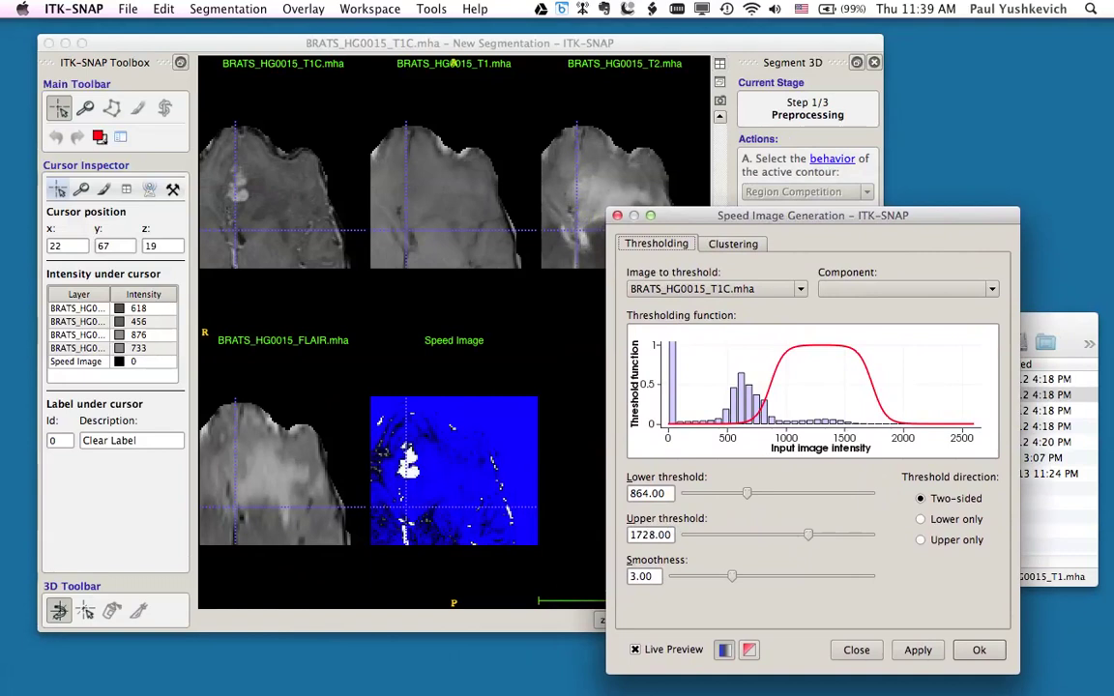
left_click(732, 243)
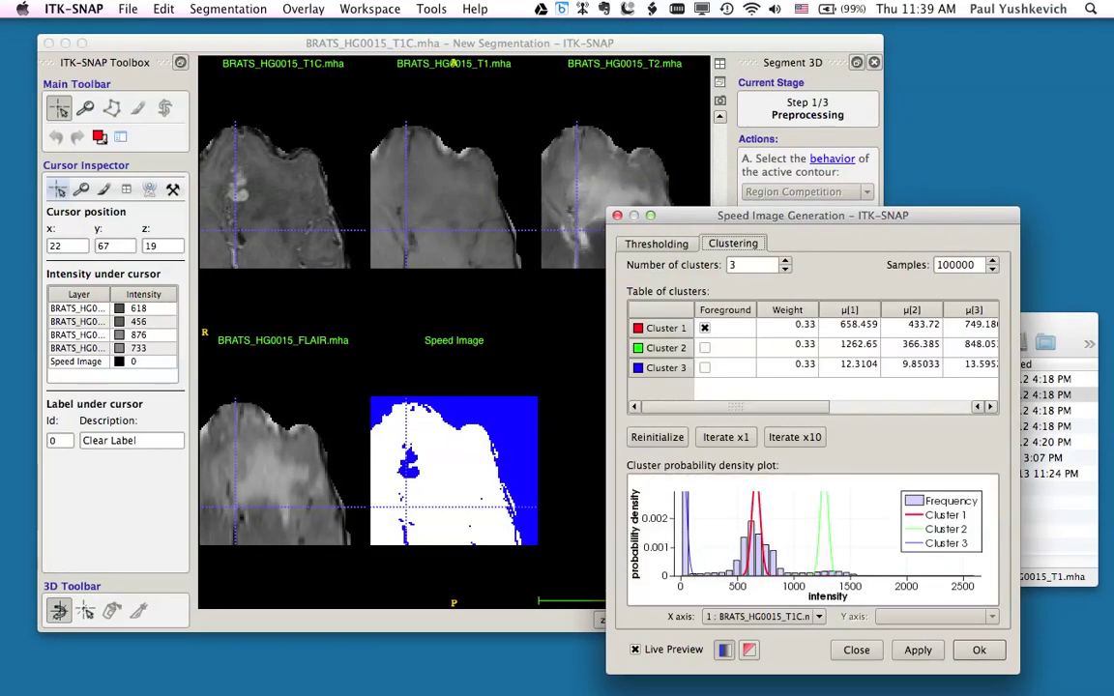
left_click_drag(812, 216, 834, 220)
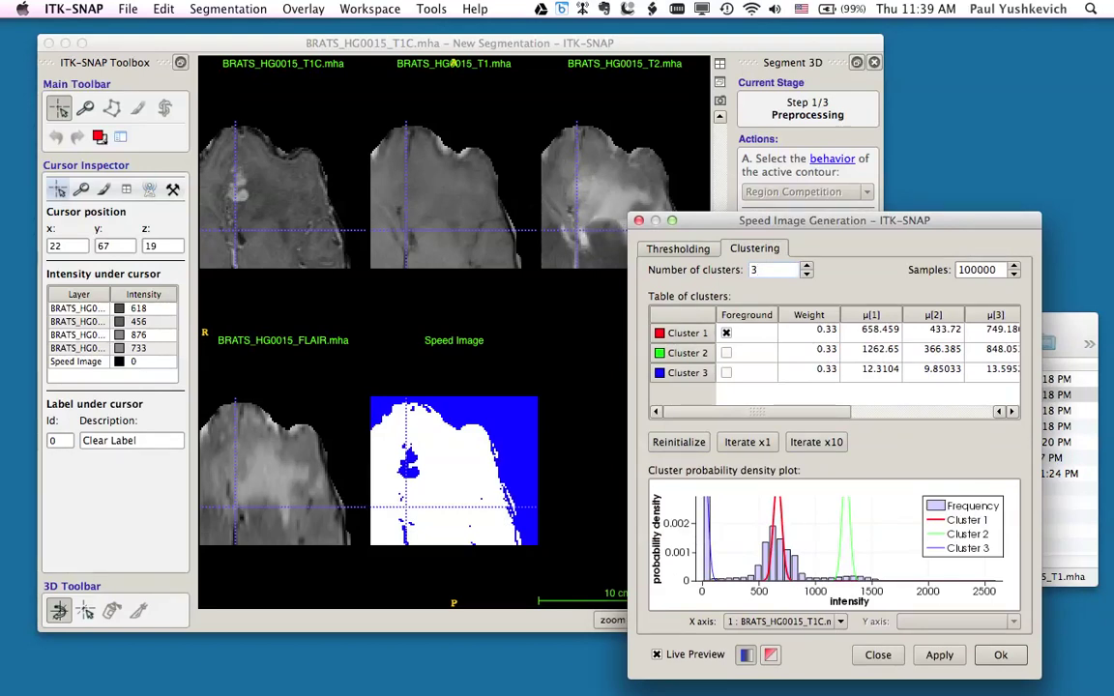
Set the number of clusters to 6 and check the speed image preview across the axial slices, stopping at slice 24.
key("Up")
key("Up")
key("Up")
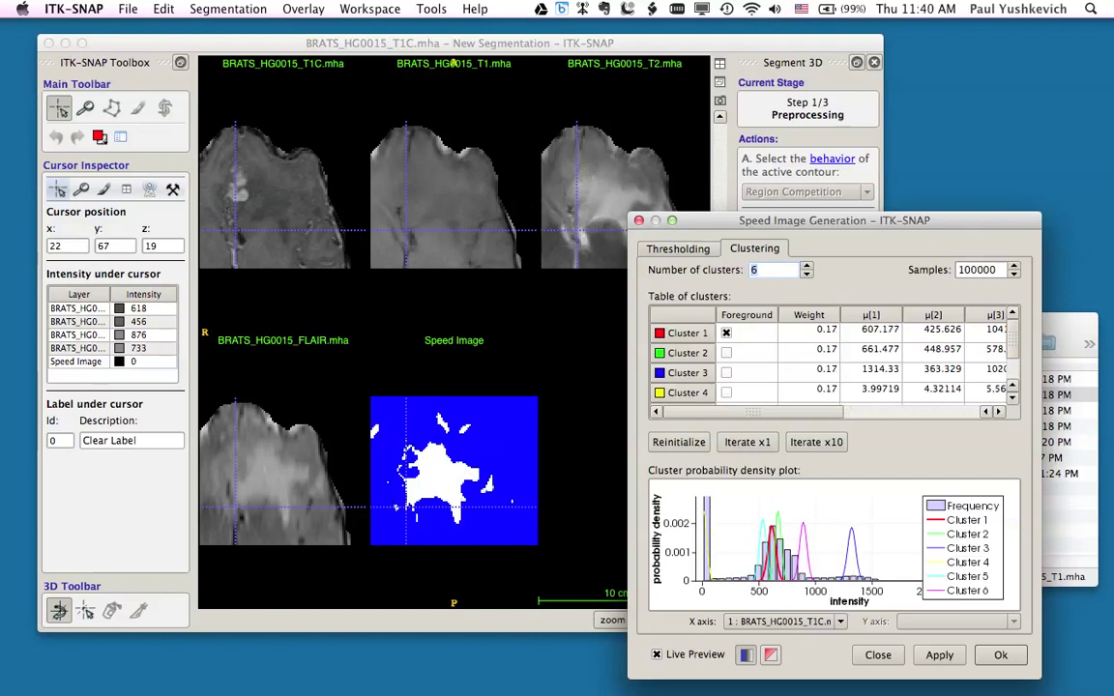
scroll(454, 333, "up", 7)
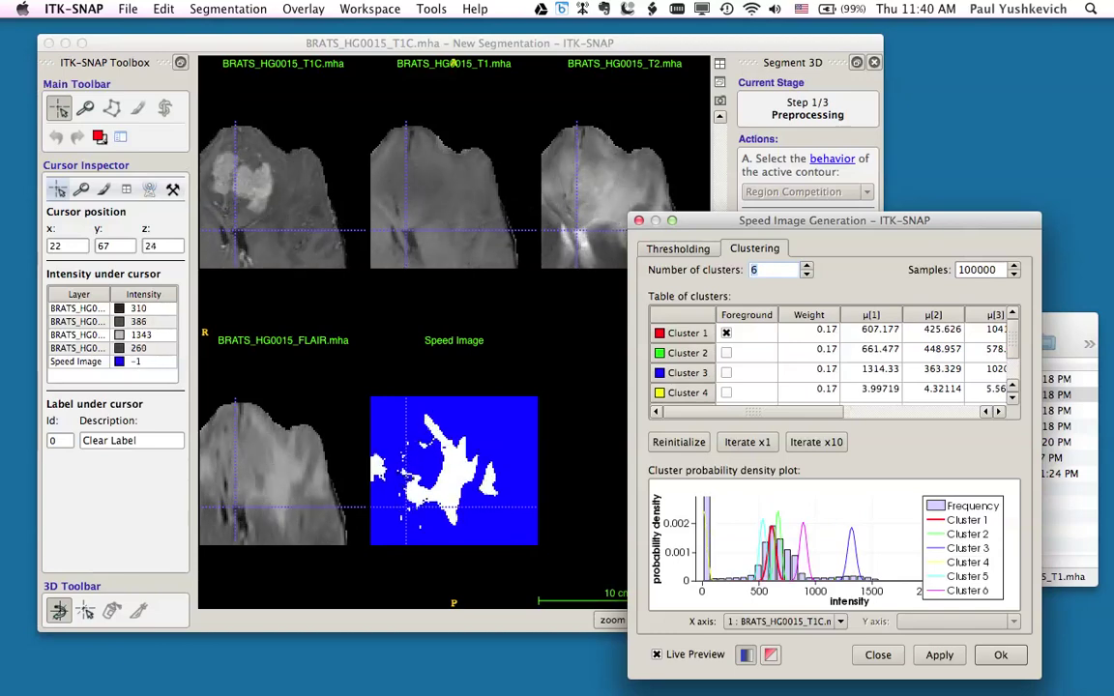
scroll(454, 333, "up", 3)
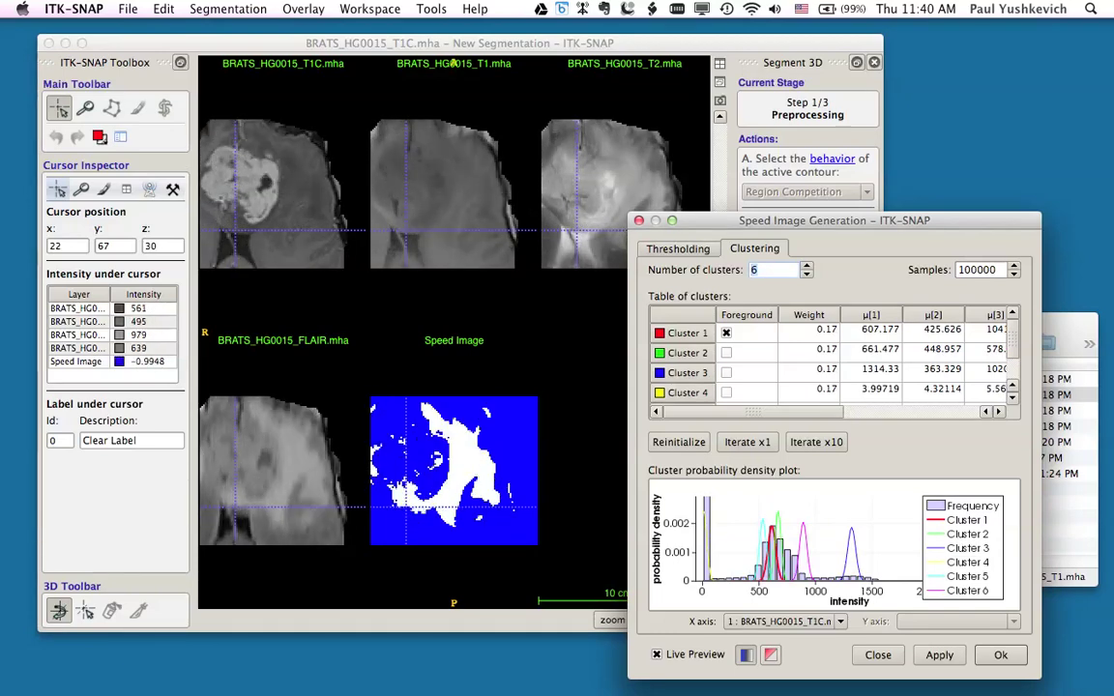
scroll(453, 333, "down", 4)
scroll(453, 63, "down", 1)
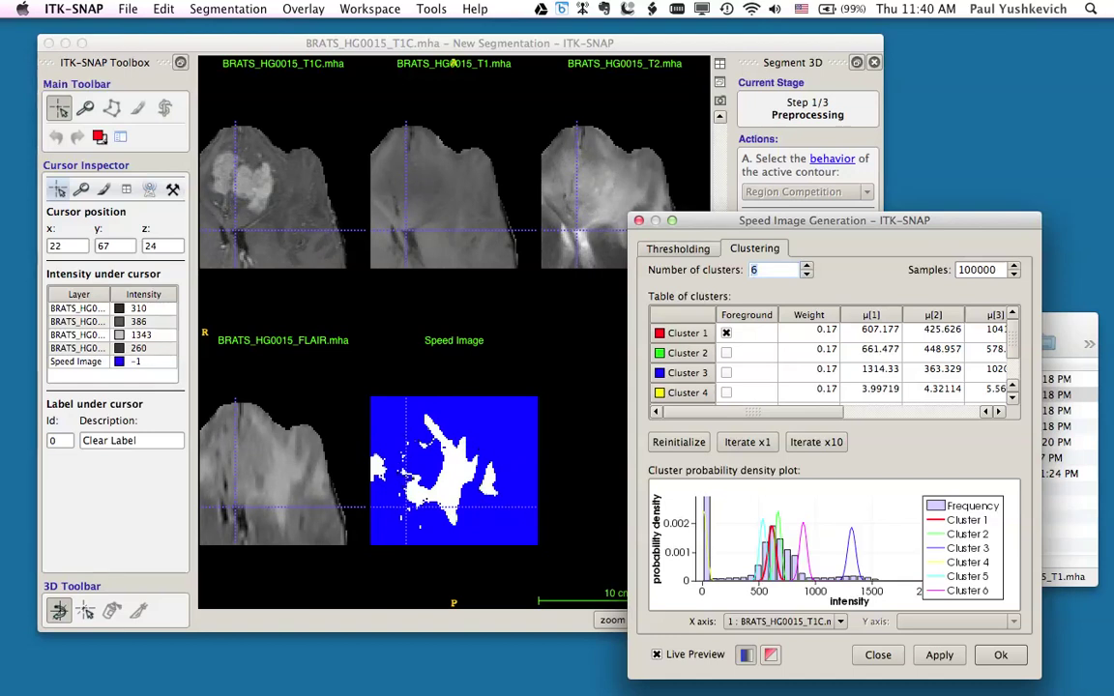
Preview clusters 2, 3 and 4 in turn as the foreground, and make cluster 1 the foreground again.
left_click(726, 353)
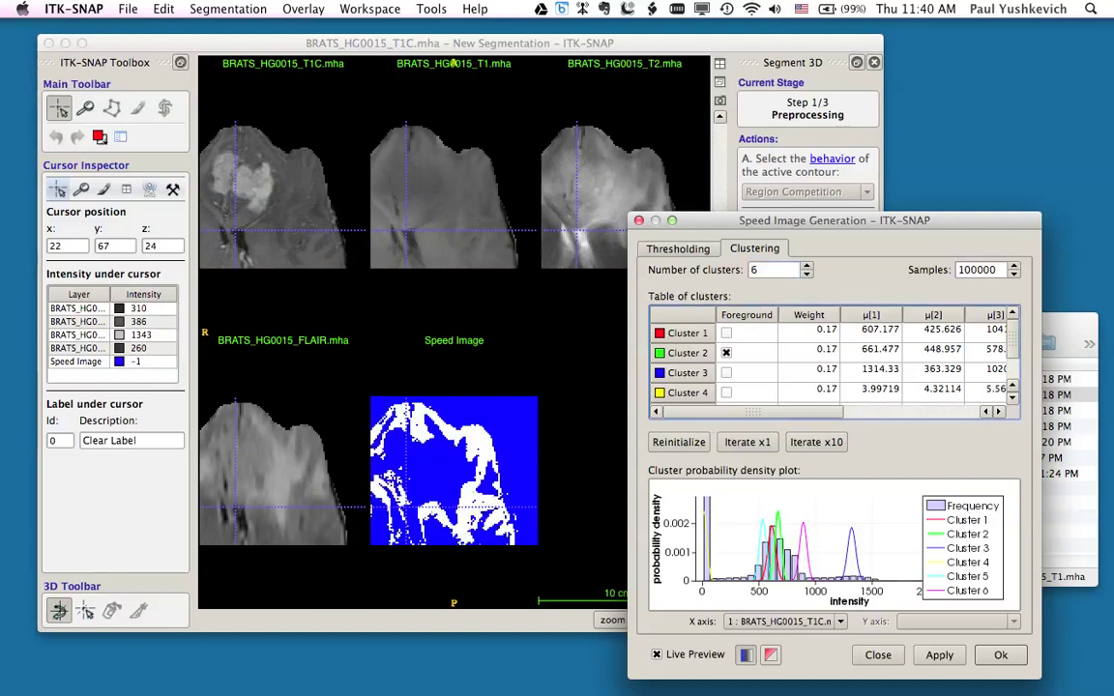
left_click(726, 372)
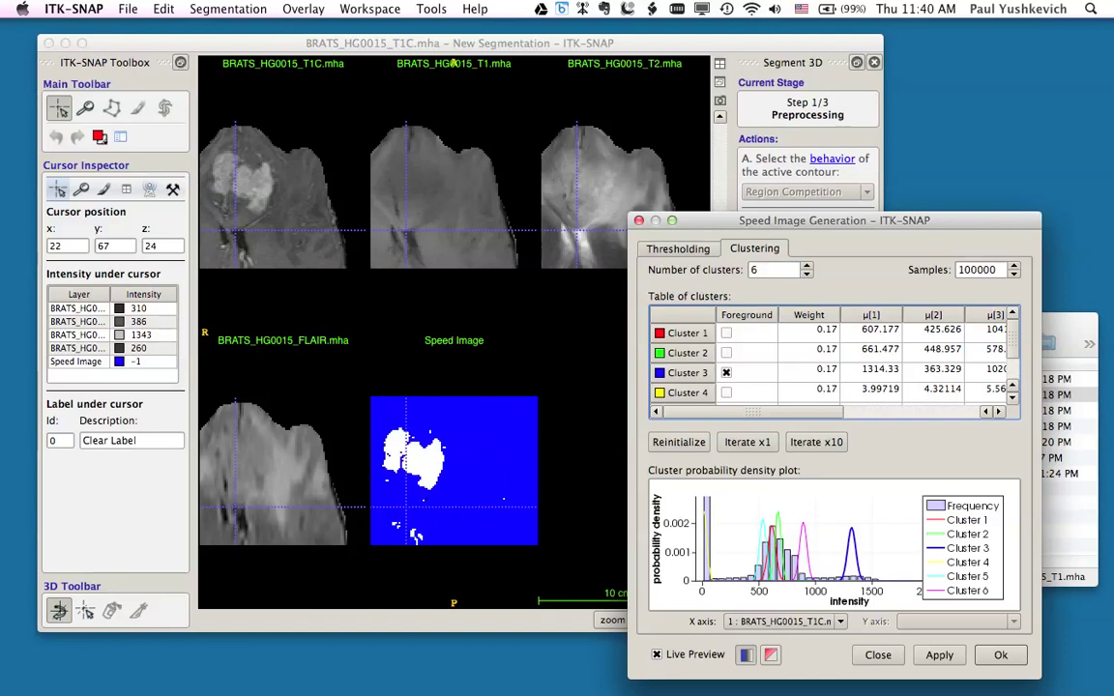
left_click(726, 391)
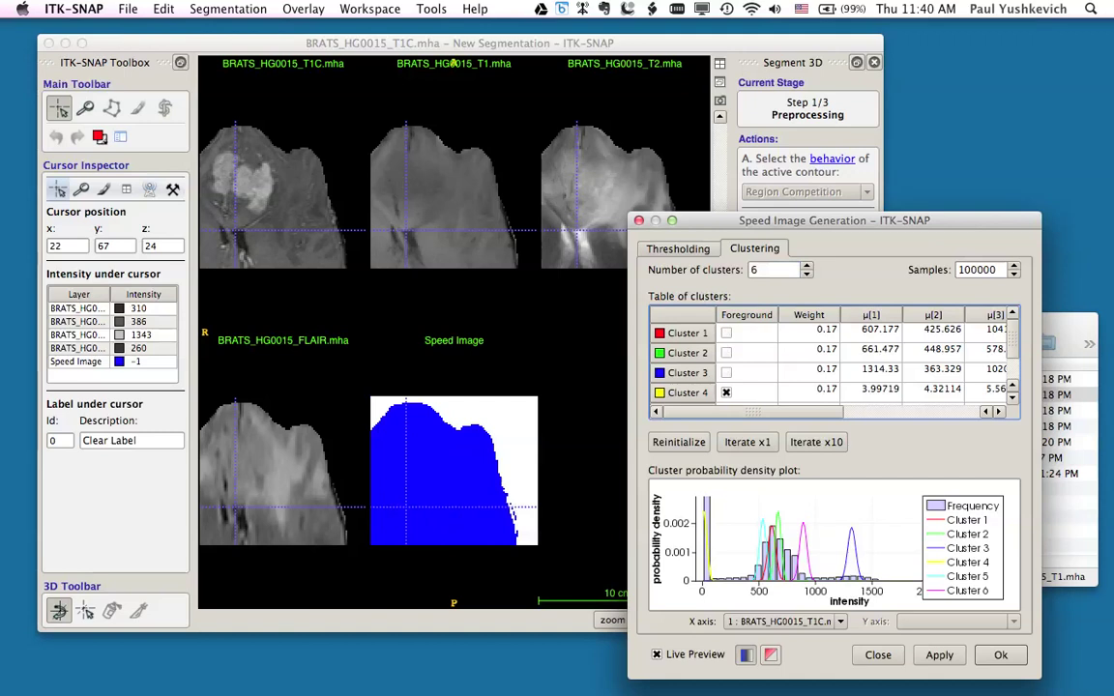
left_click(726, 331)
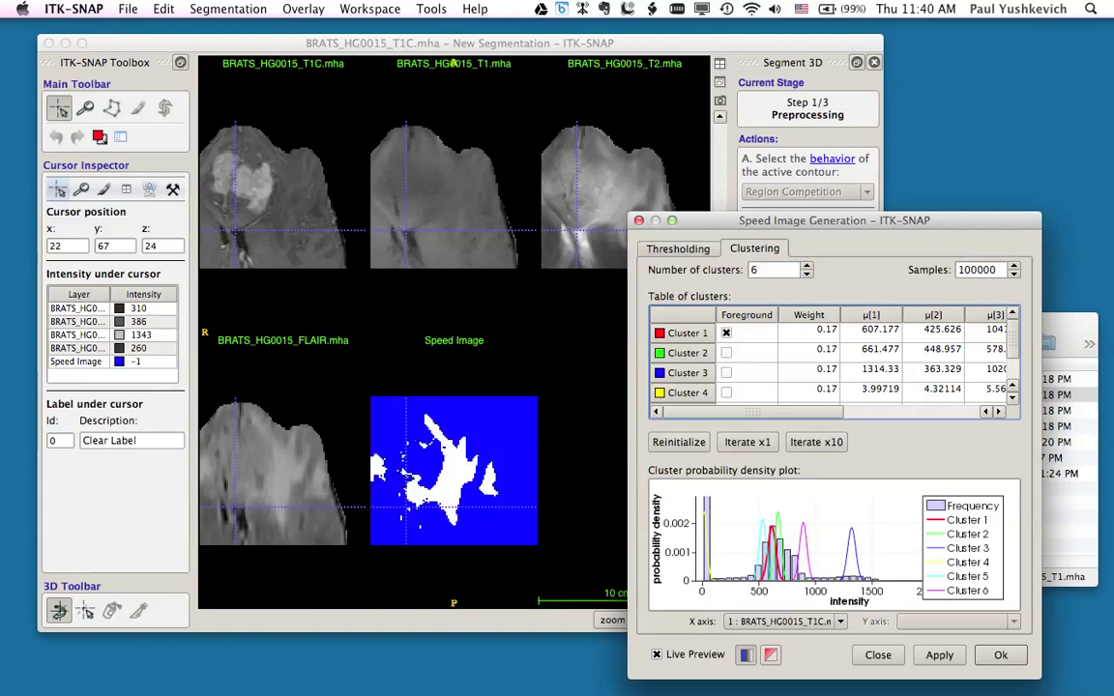
Run ten clustering iterations and review the refined speed image through the axial slices, stopping at slice 32.
left_click(816, 442)
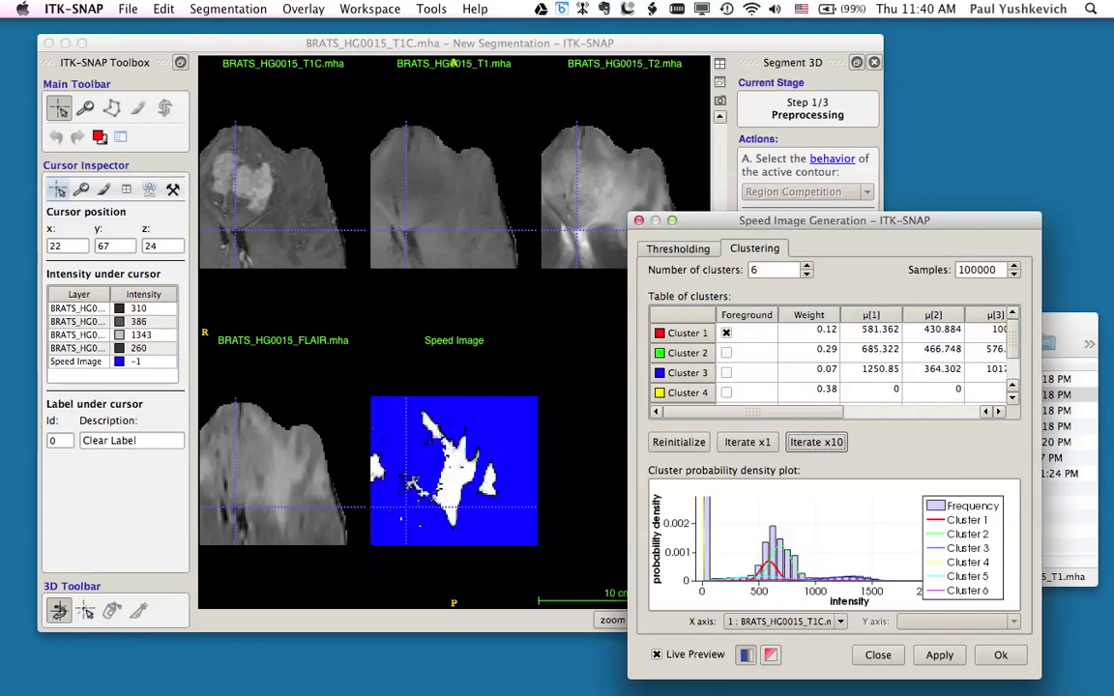
scroll(454, 63, "up", 3)
scroll(454, 63, "up", 4)
scroll(454, 62, "down", 4)
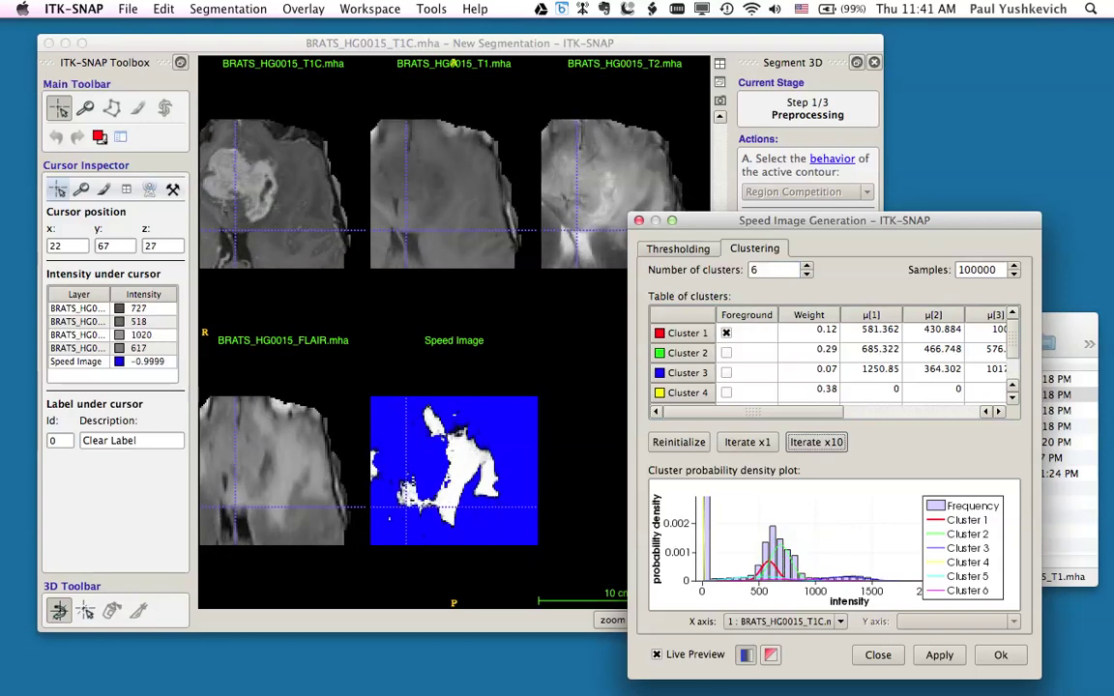
scroll(454, 63, "up", 5)
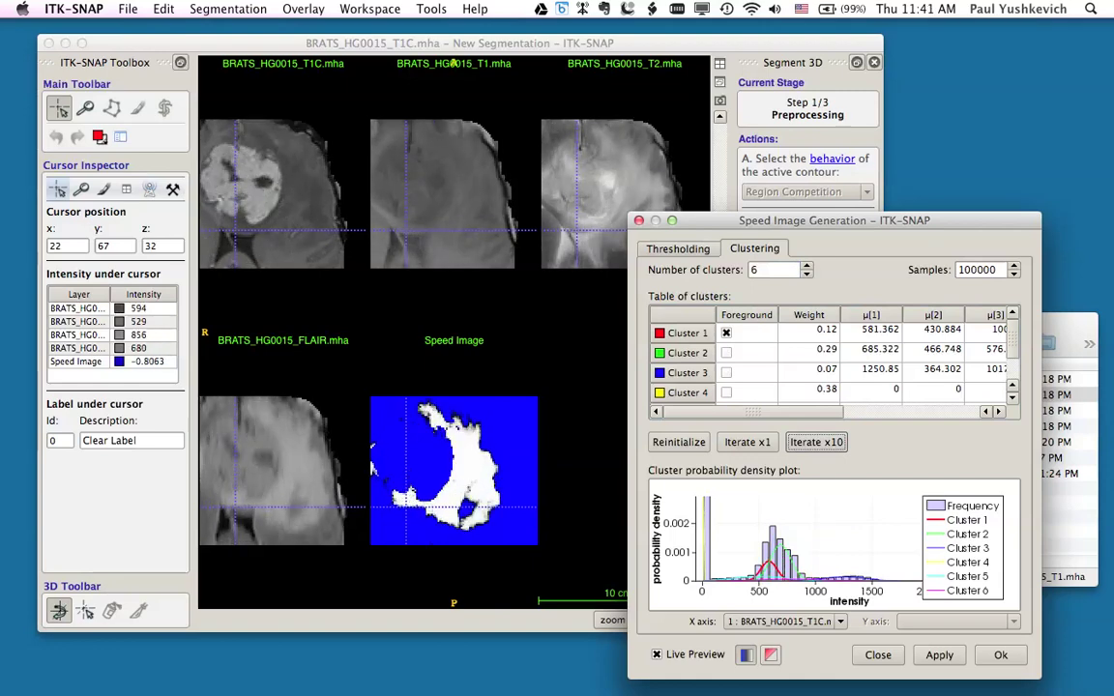
scroll(454, 63, "up", 3)
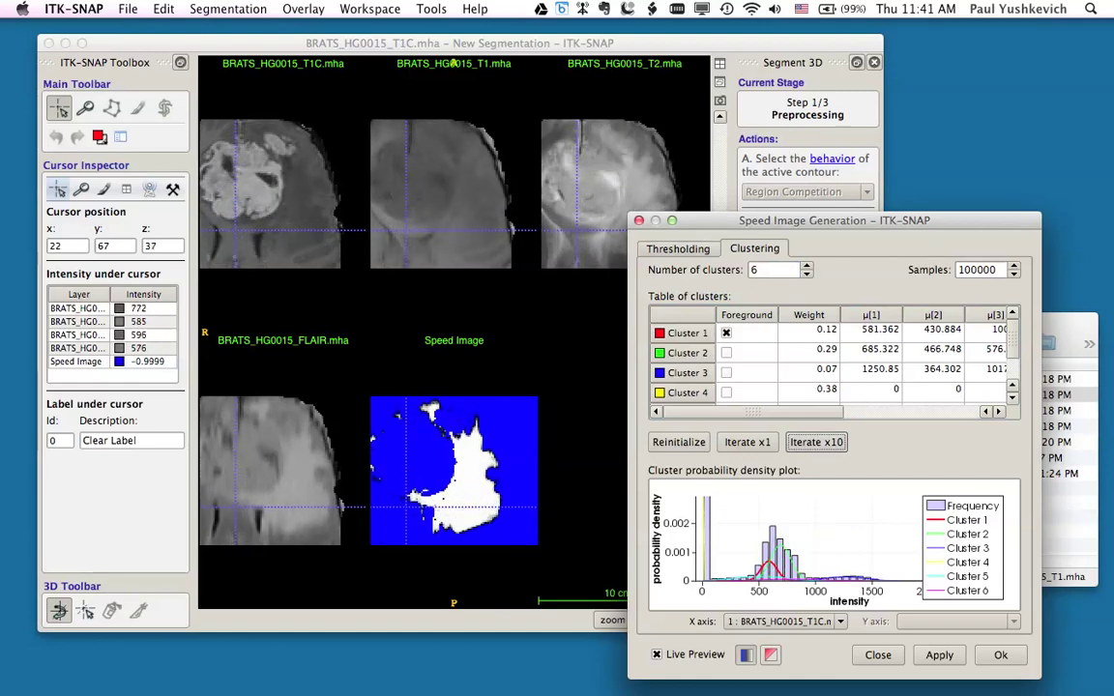
scroll(453, 63, "down", 3)
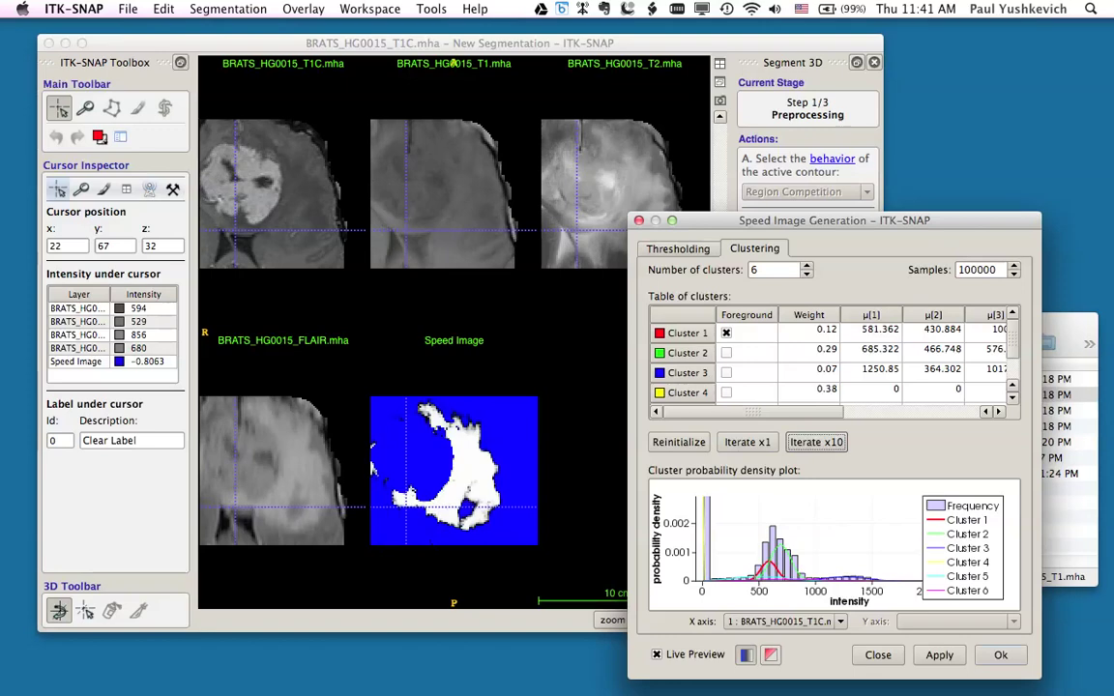
Accept the clustering-based speed image and advance the segmentation to the Initialization stage.
left_click(1000, 654)
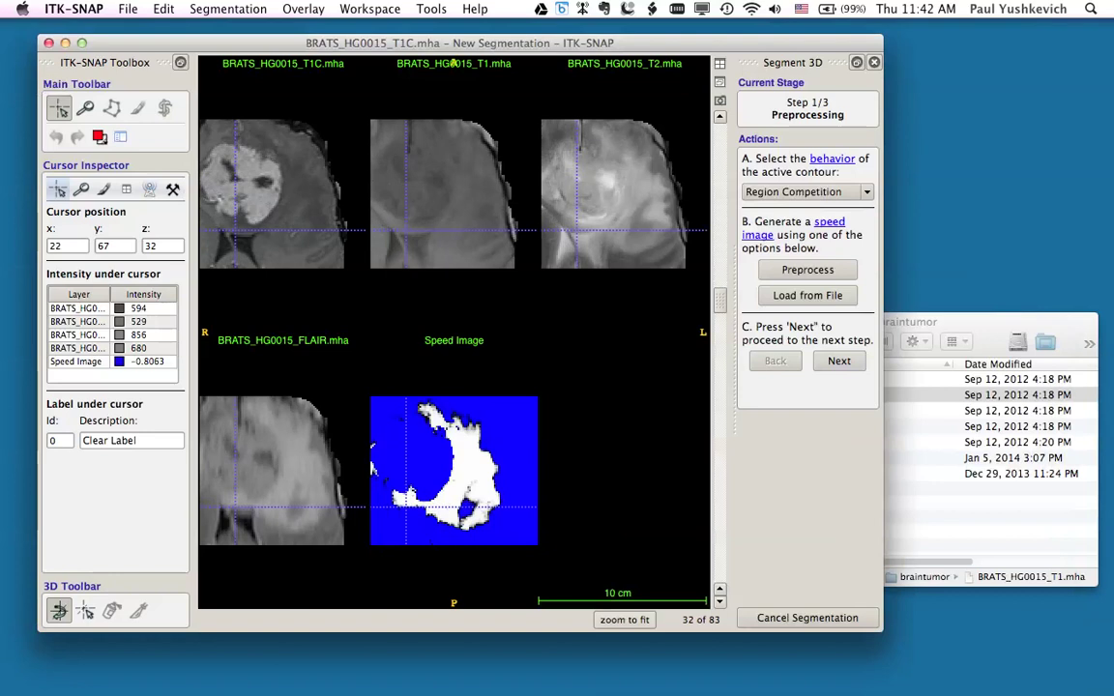
left_click(839, 360)
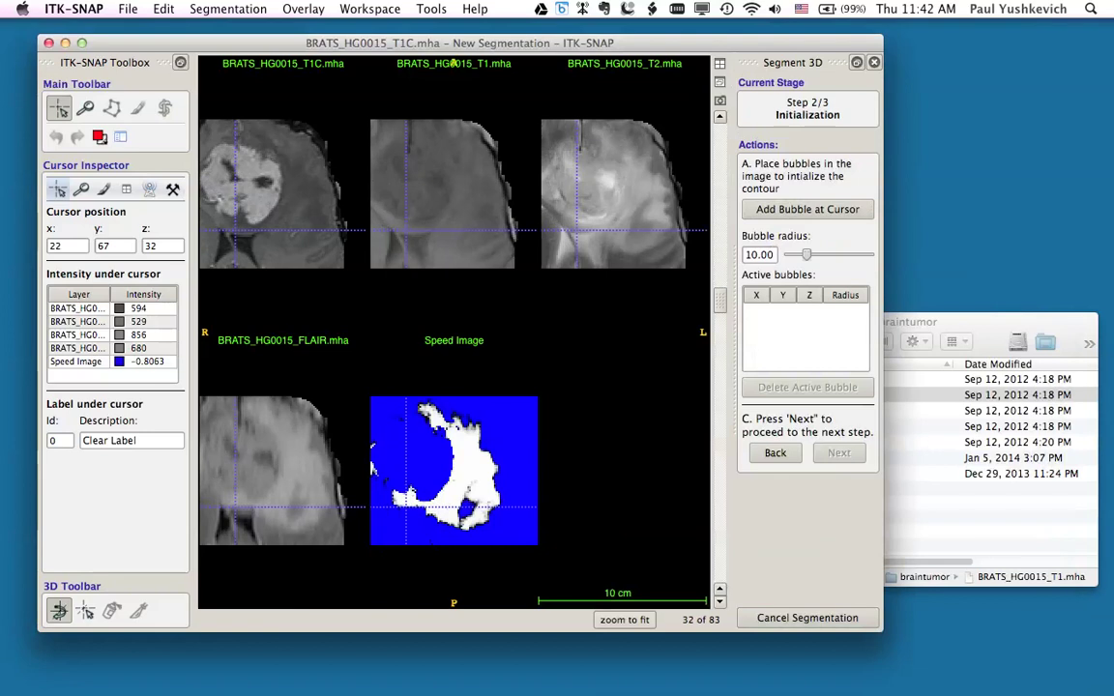
Place two radius-10 initialization bubbles on axial slice 28, at 55, 29, 28 and 46, 68, 28 in the white speed-image region.
scroll(469, 491, "down", 7)
scroll(469, 490, "up", 7)
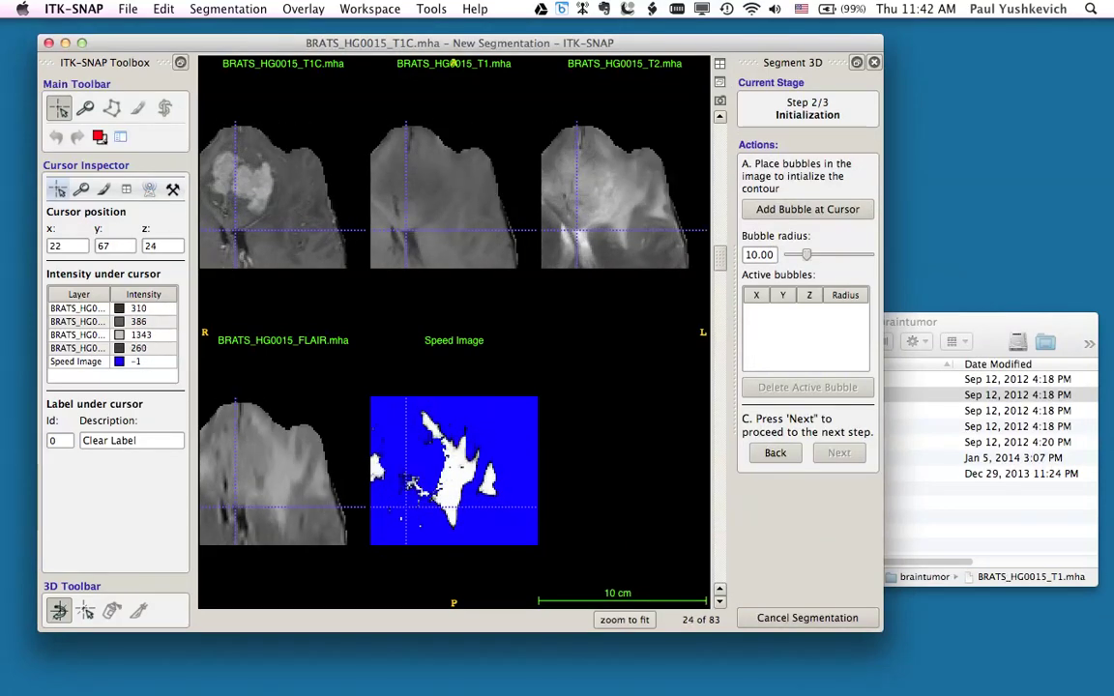
scroll(453, 470, "down", 10)
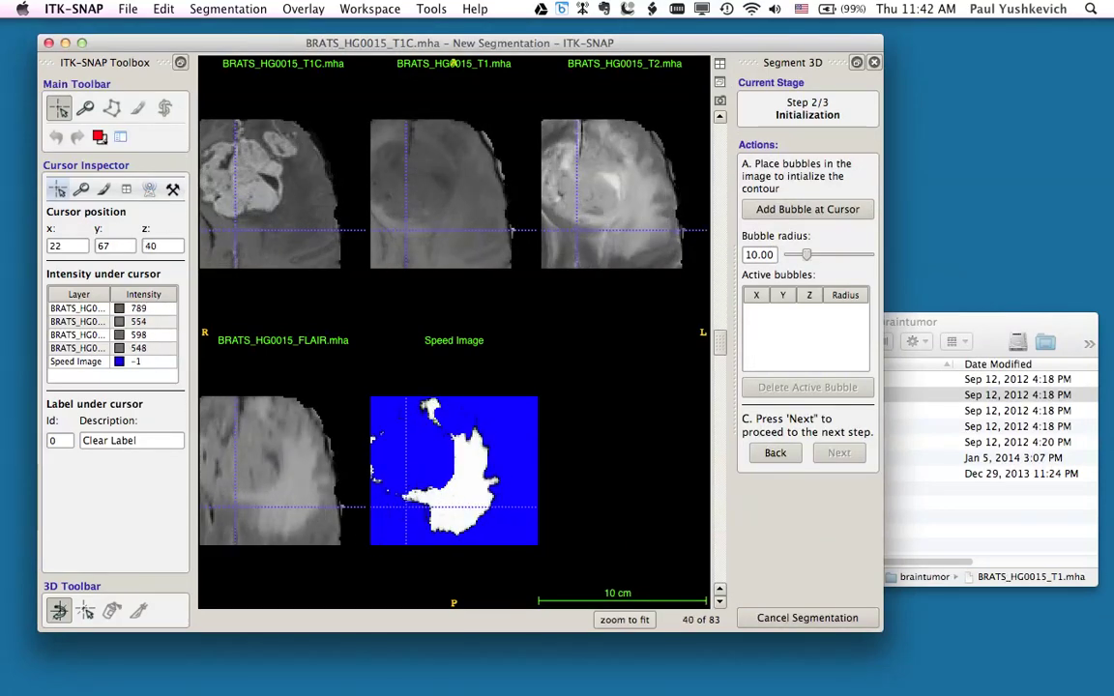
scroll(453, 470, "up", 1)
scroll(454, 470, "up", 11)
left_click_drag(466, 454, 461, 444)
left_click(807, 209)
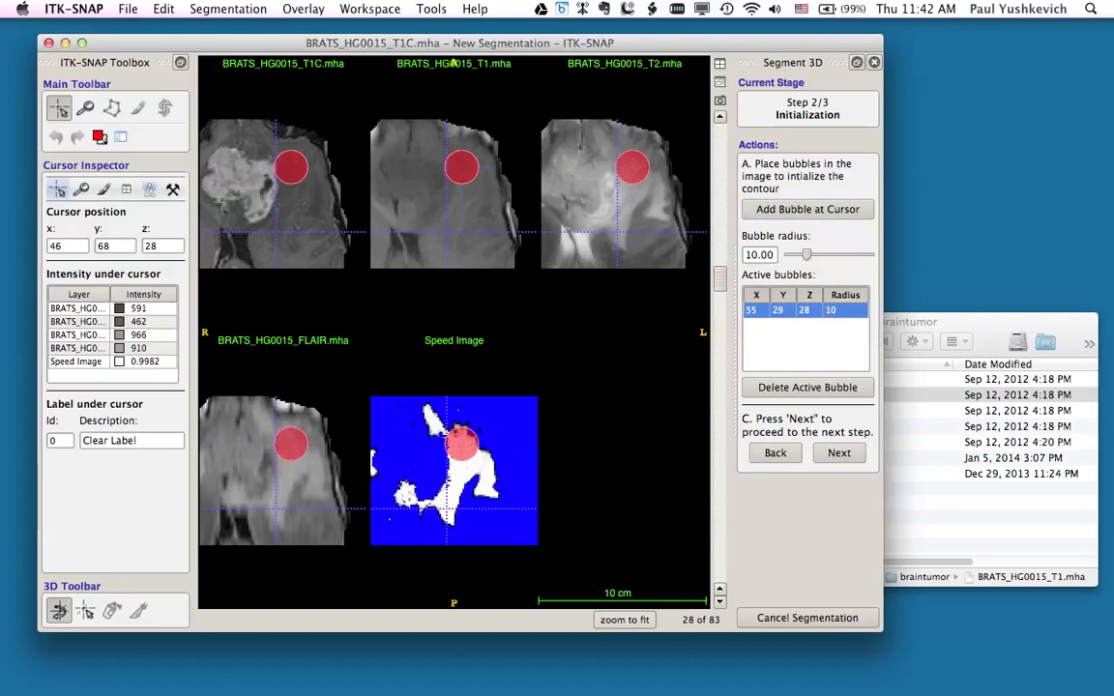
left_click(807, 209)
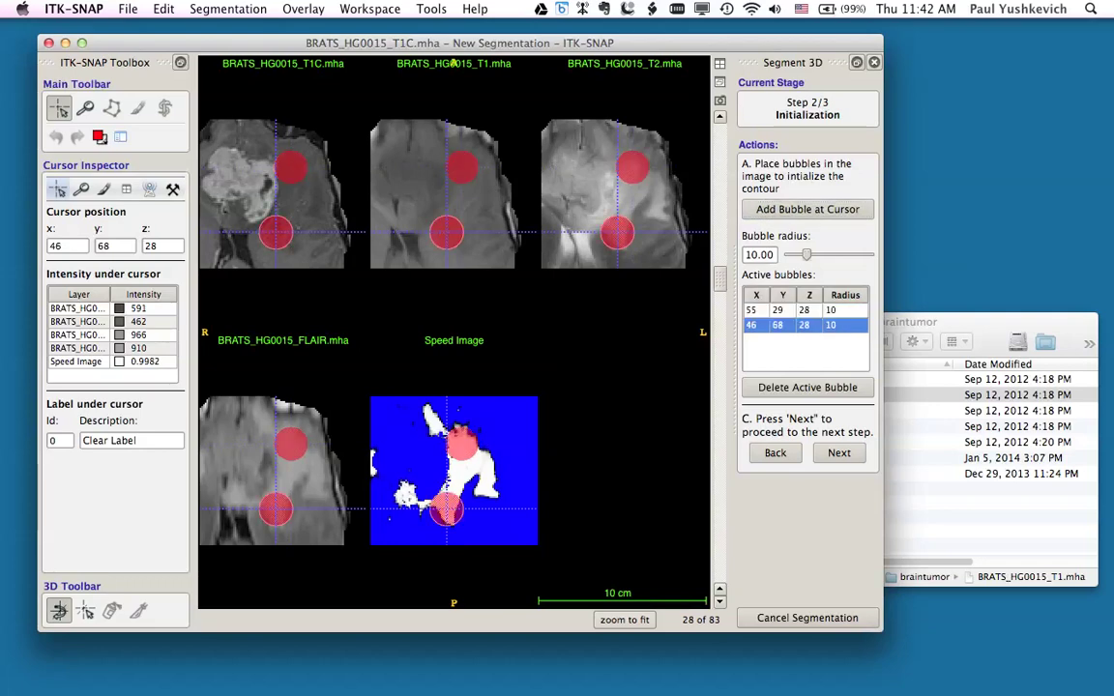
Add a third radius-10 bubble on axial slice 44 at 52, 71, 44 inside the posterior white region.
scroll(453, 332, "down", 7)
key("Up")
key("Up")
key("Up")
key("Up")
key("Up")
key("Up")
key("Up")
key("Up")
key("Up")
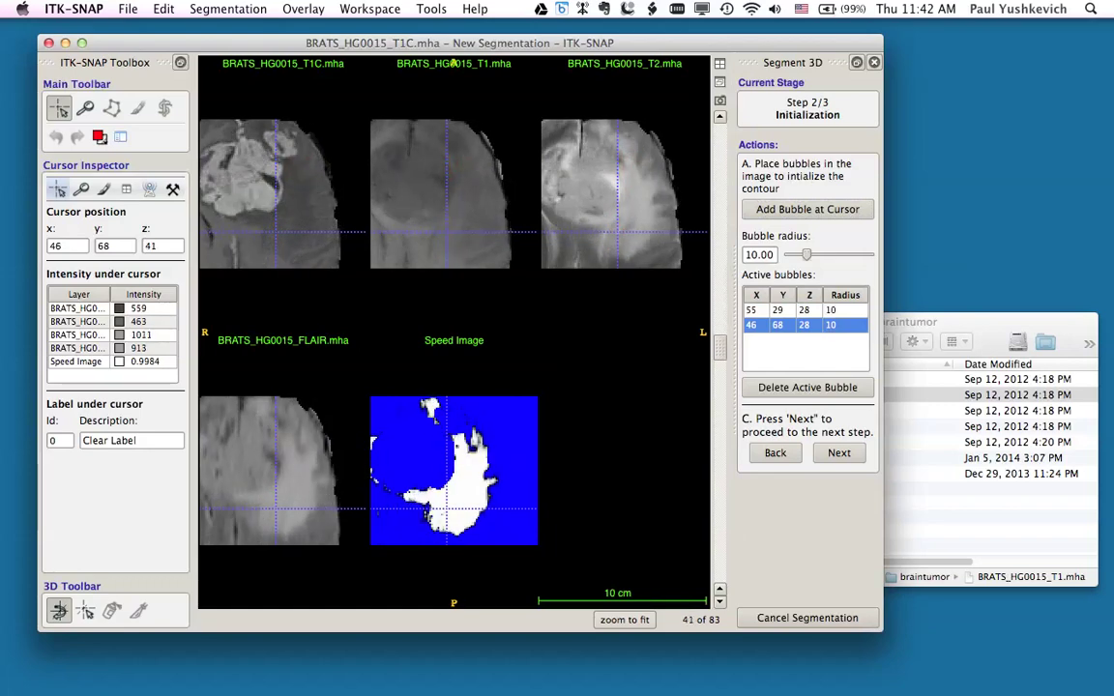
left_click(456, 513)
key("space")
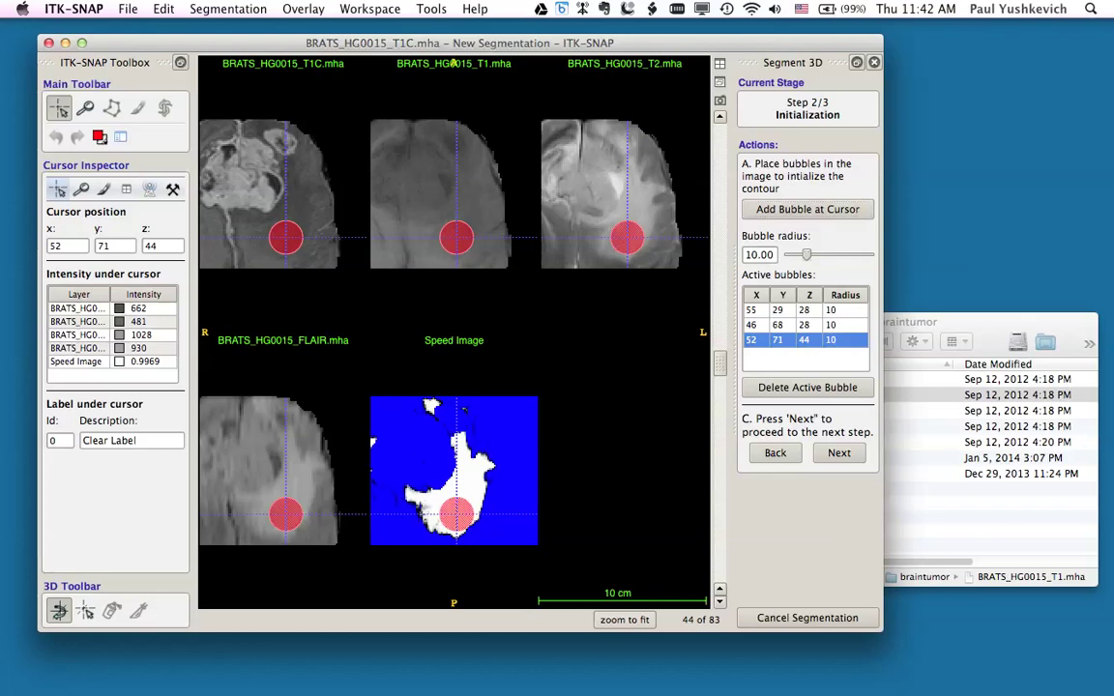
Add a fourth radius-10 bubble at 50, 21, 55 in the anterior white region, and advance to the Evolution stage.
scroll(453, 63, "up", 11)
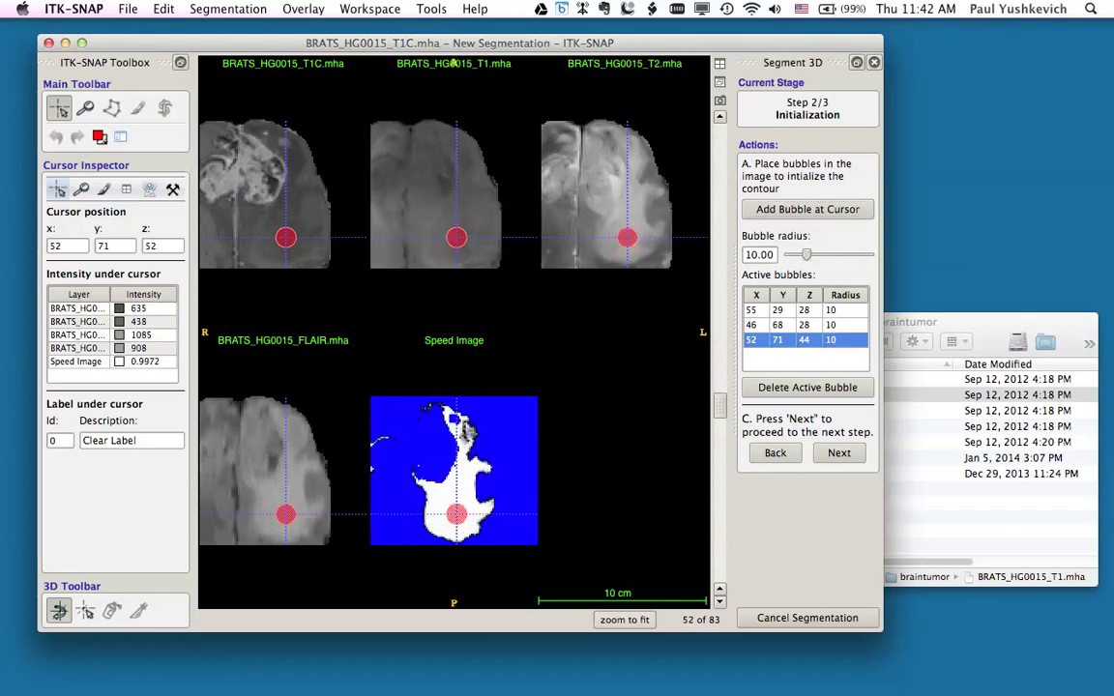
left_click(453, 431)
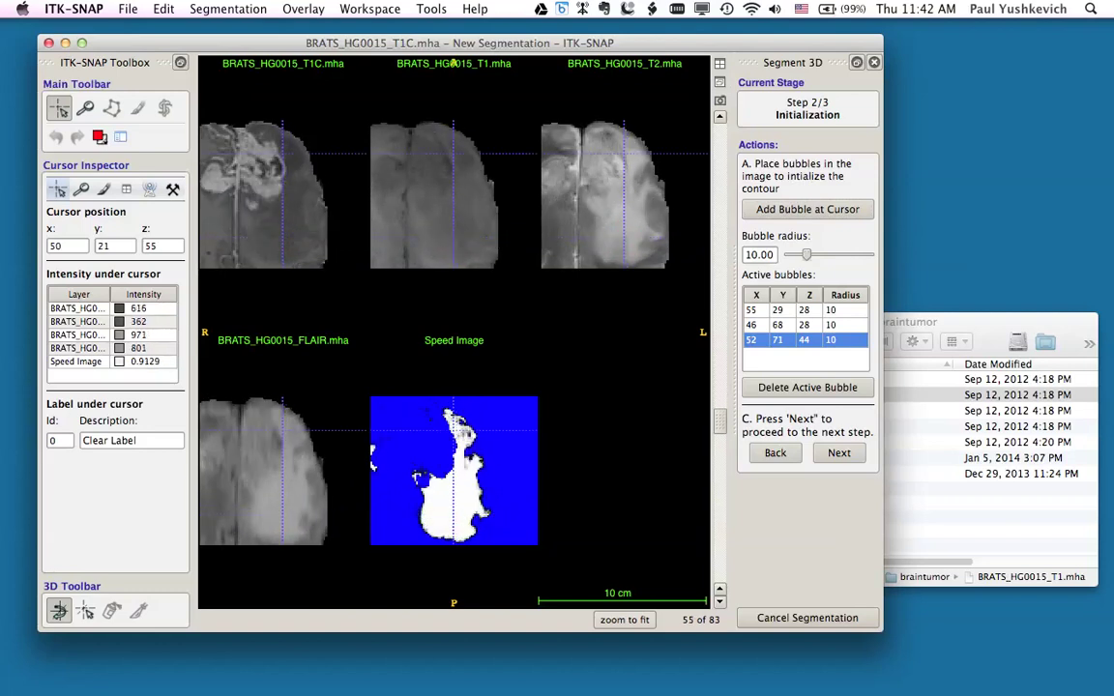
left_click(806, 209)
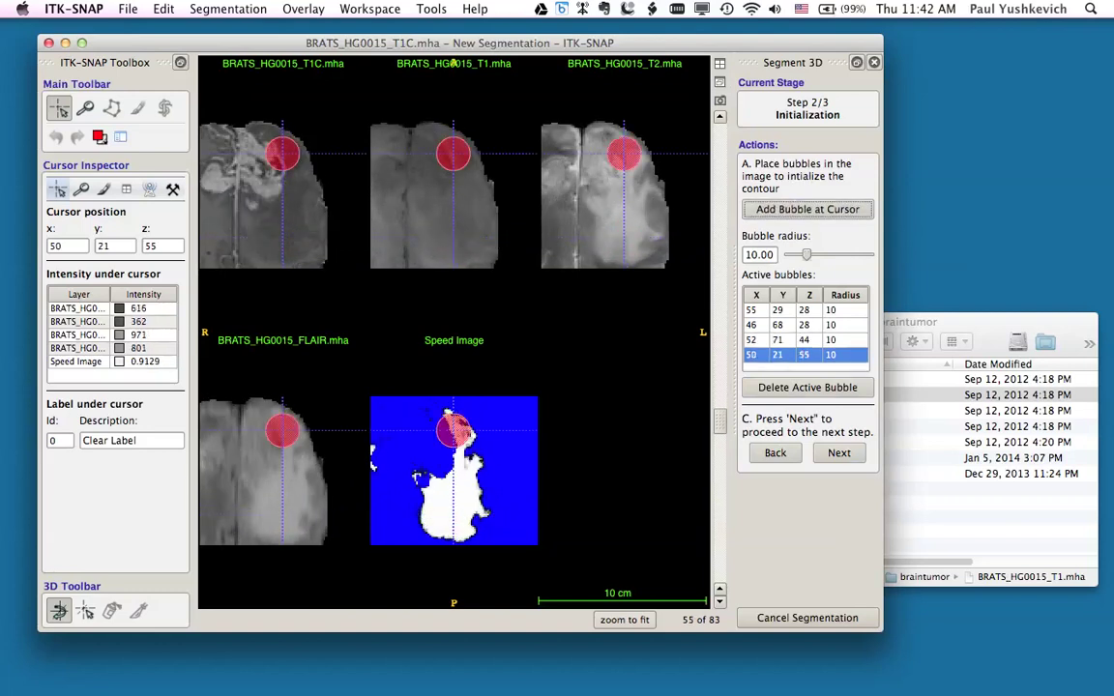
key("Return")
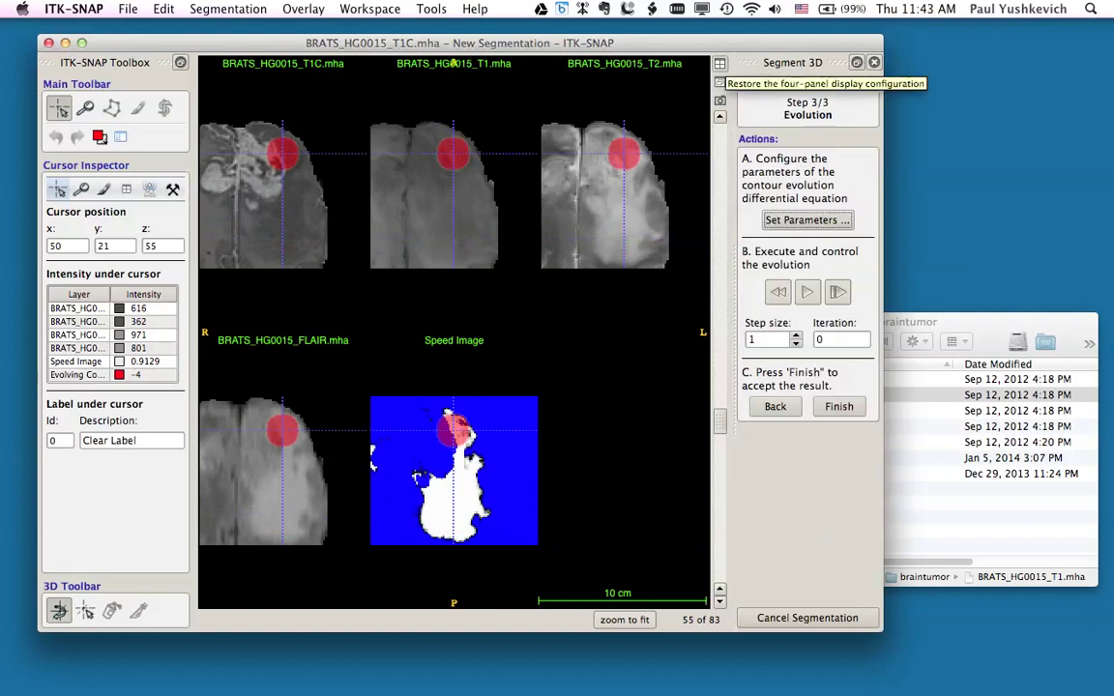
Restore the four-panel layout with the slices zoomed to fit, and enable continuous updating of the 3D view.
left_click(719, 63)
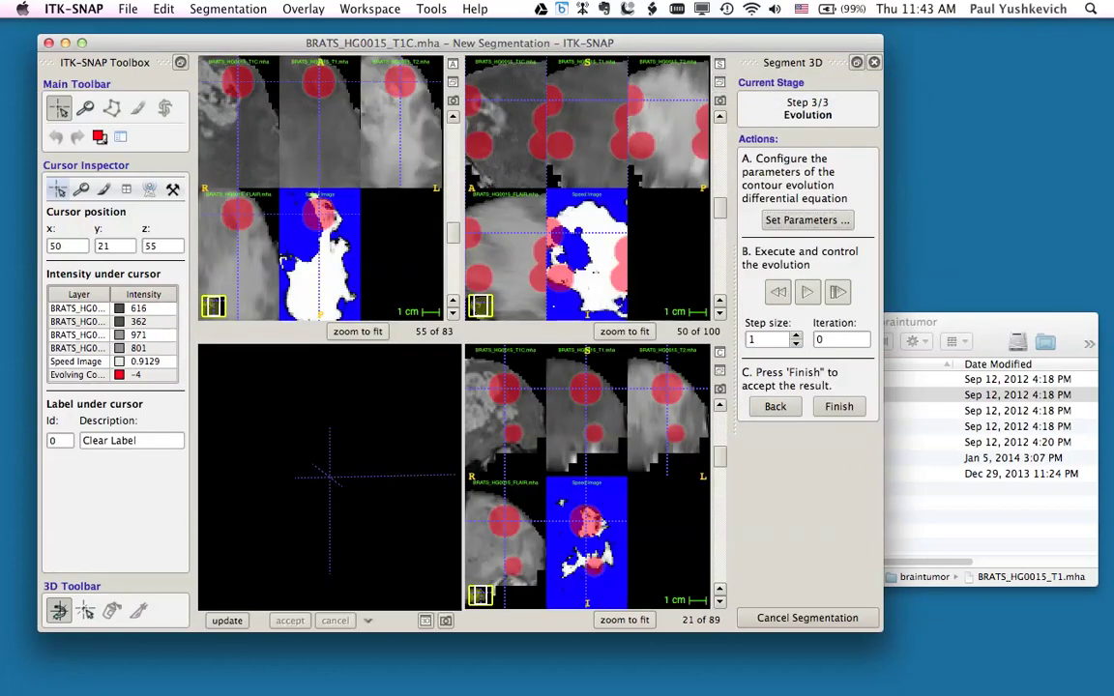
key("f")
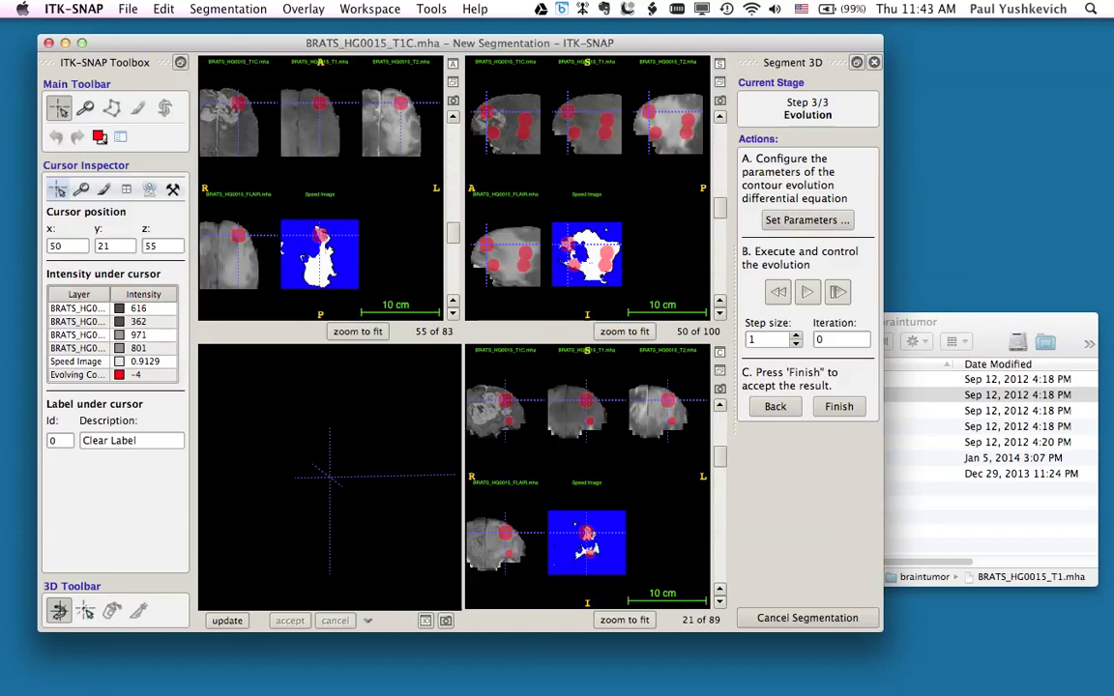
left_click_drag(285, 392, 290, 435)
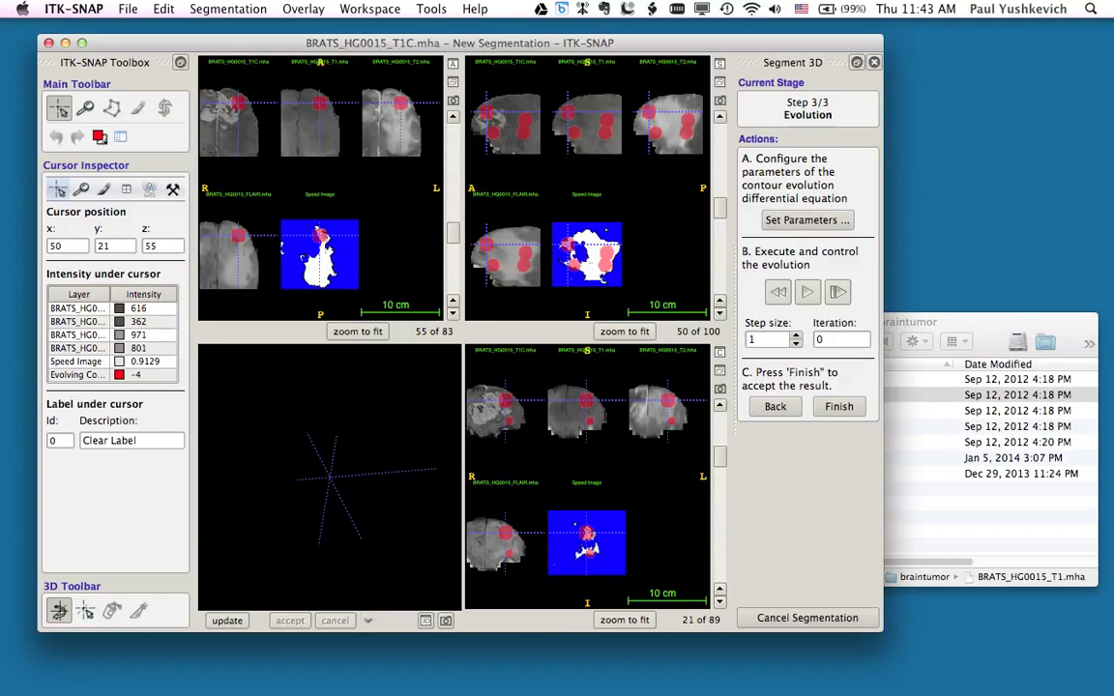
left_click(368, 621)
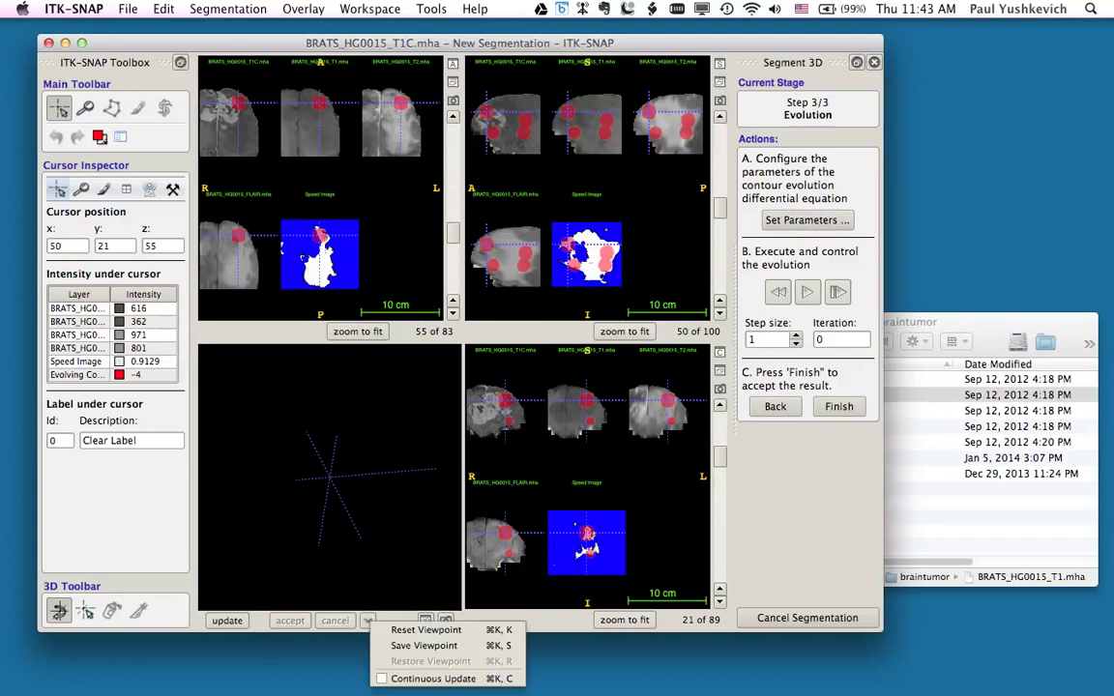
left_click(433, 678)
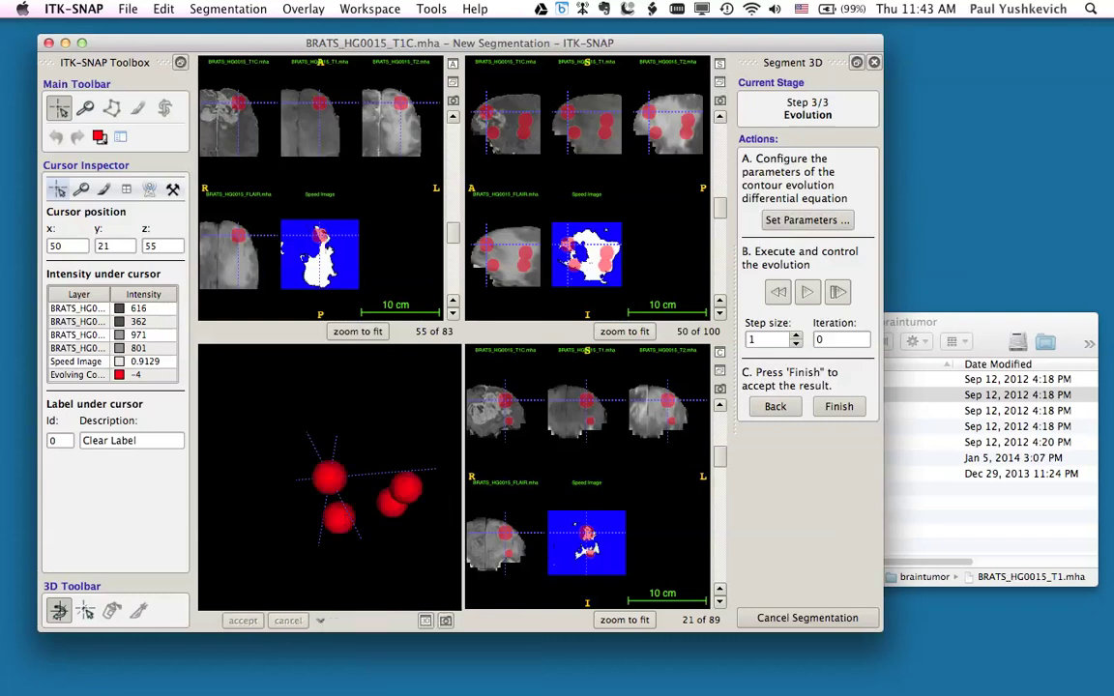
left_click_drag(391, 515, 425, 514)
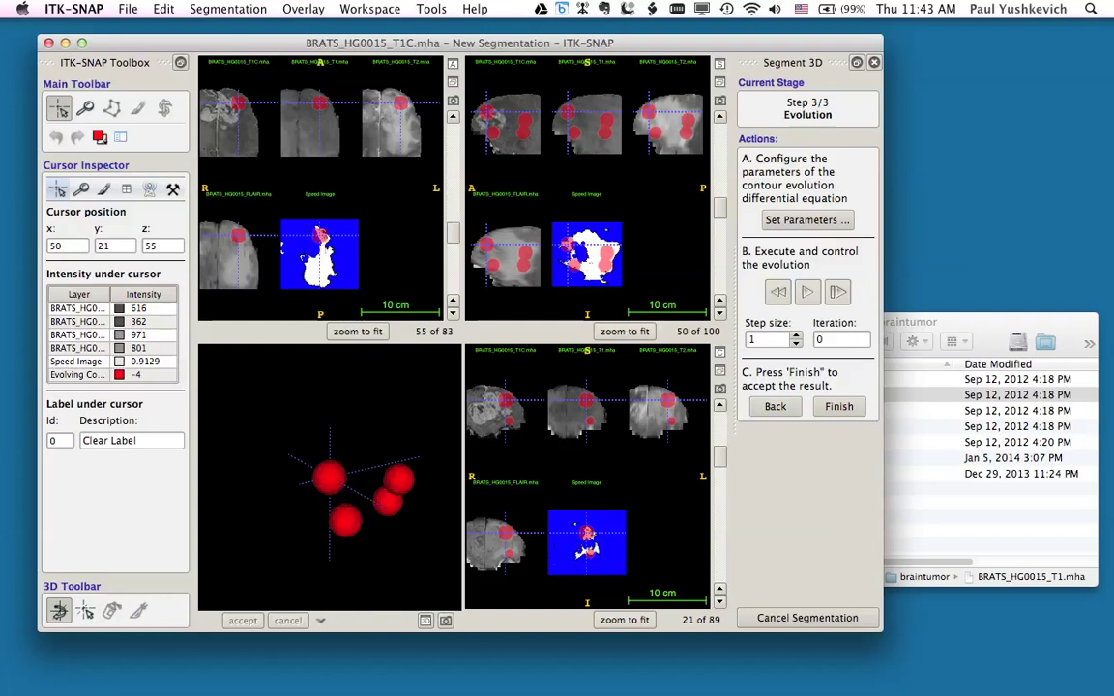
Evolve the contour with step size 5 for about 410 iterations and accept the resulting segmentation.
double_click(753, 339)
type("5")
left_click(807, 292)
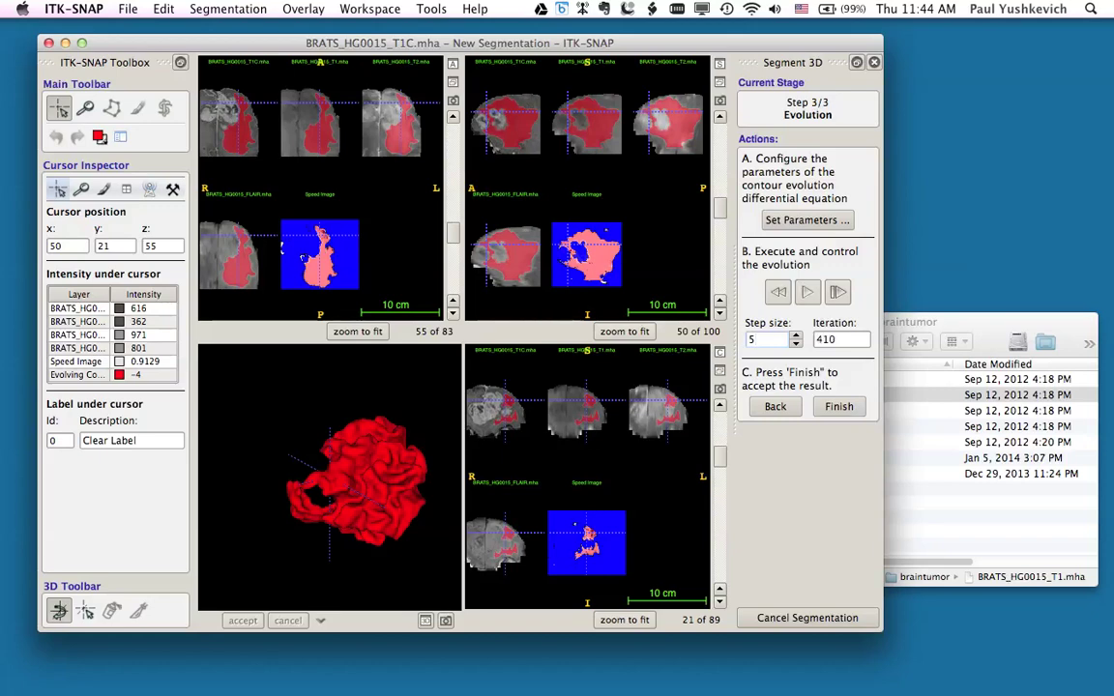
left_click(838, 406)
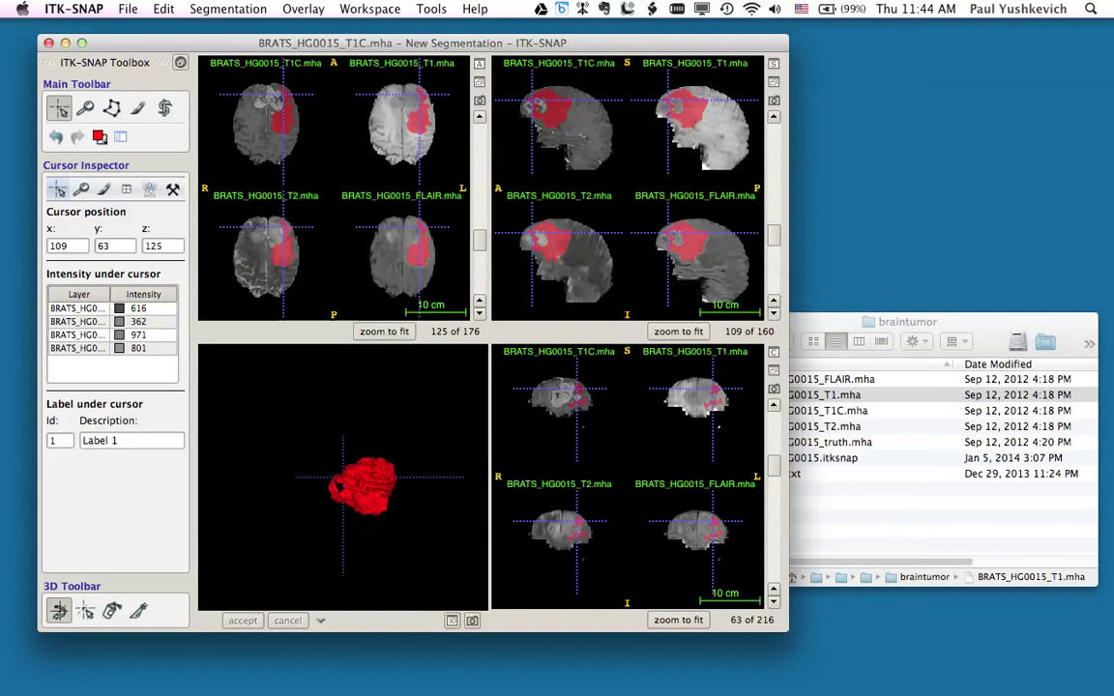
left_click_drag(367, 484, 319, 464)
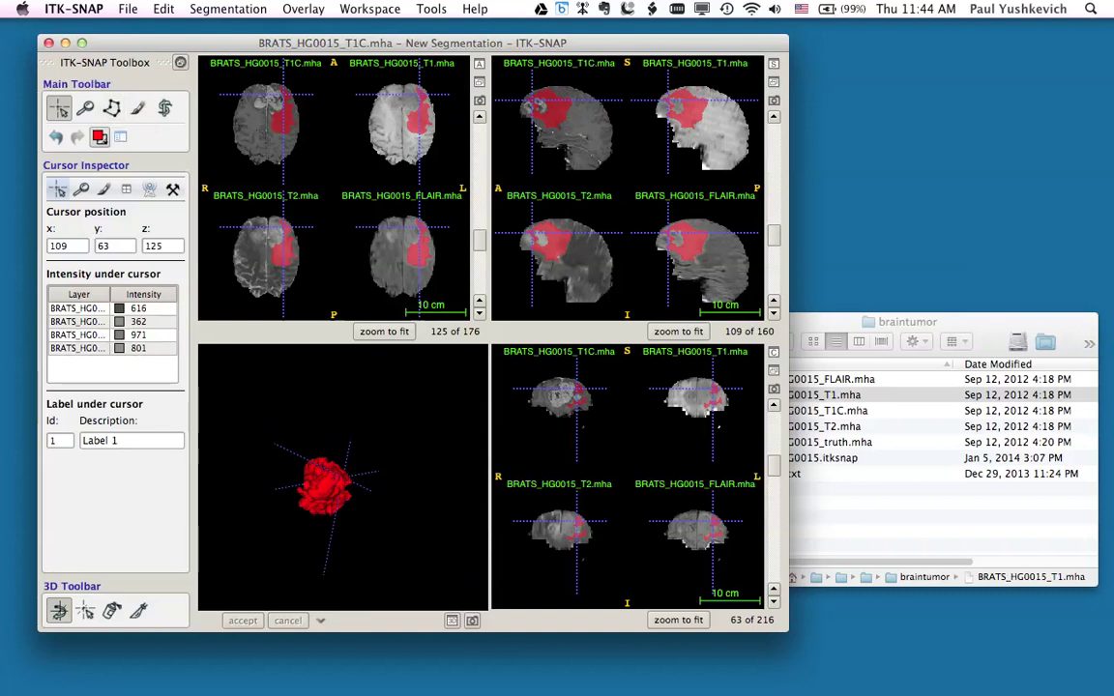
Rename segmentation label 1 as "Edema" in the Label Editor.
left_click(100, 136)
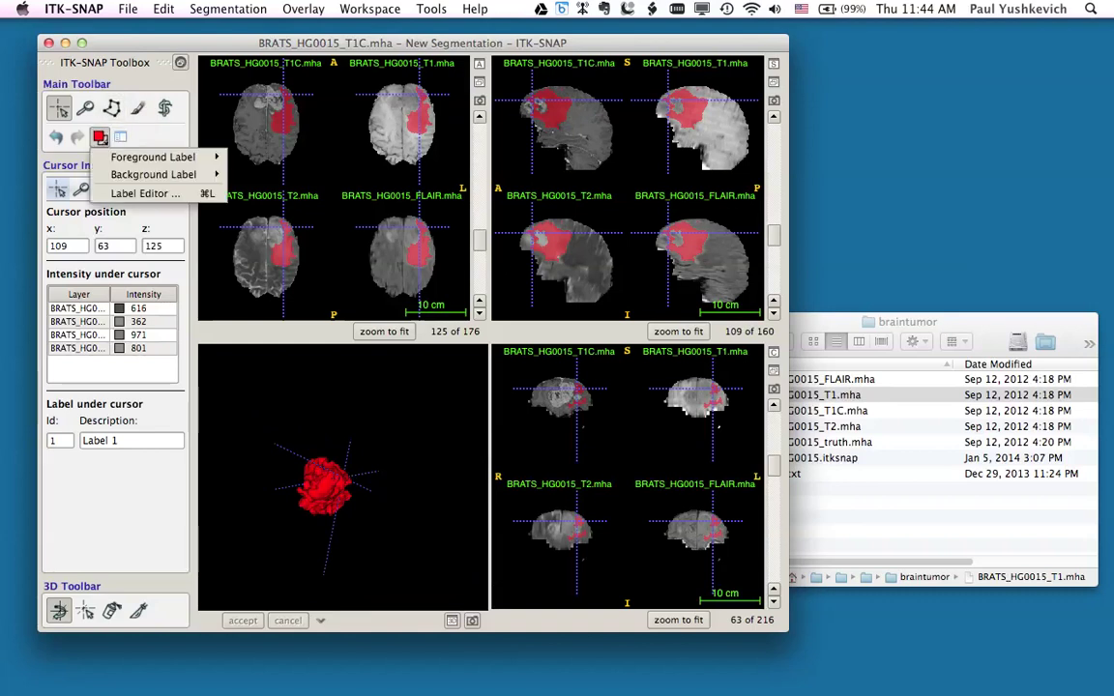
mouse_move(153, 157)
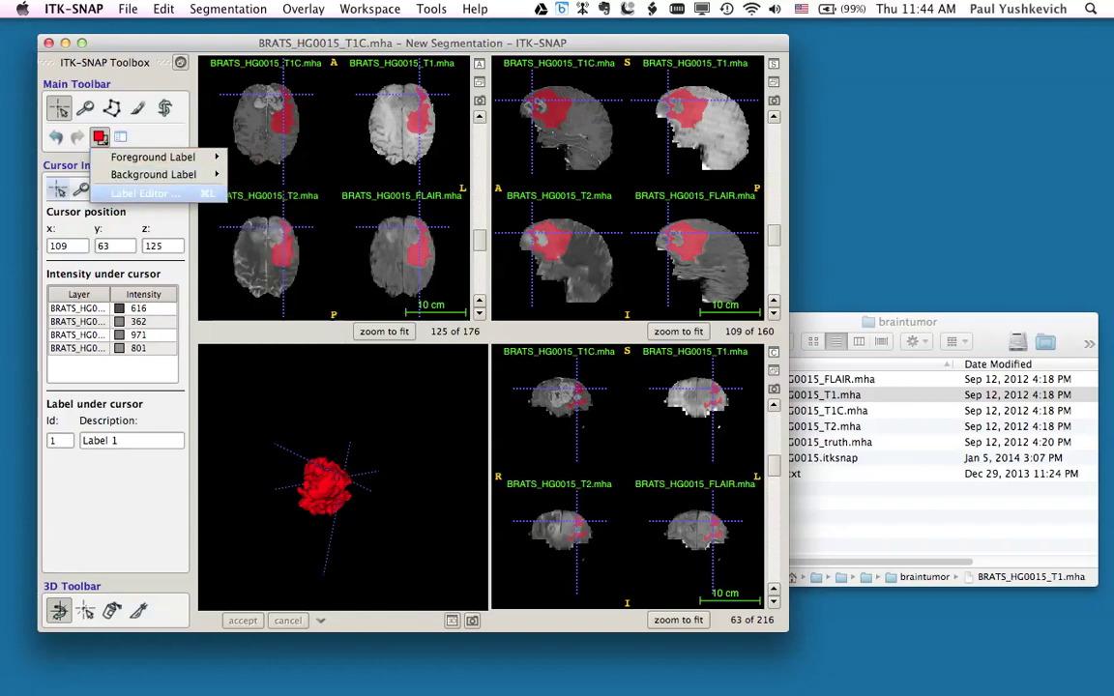
left_click(145, 194)
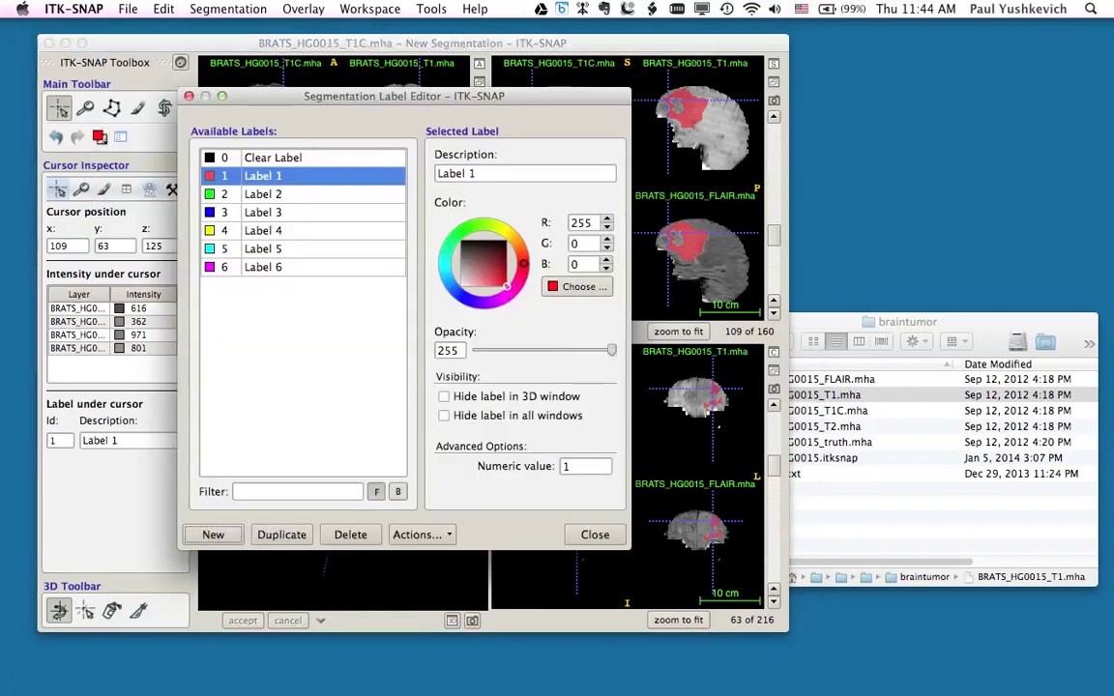
left_click(476, 173)
key("super+a")
type("Edema")
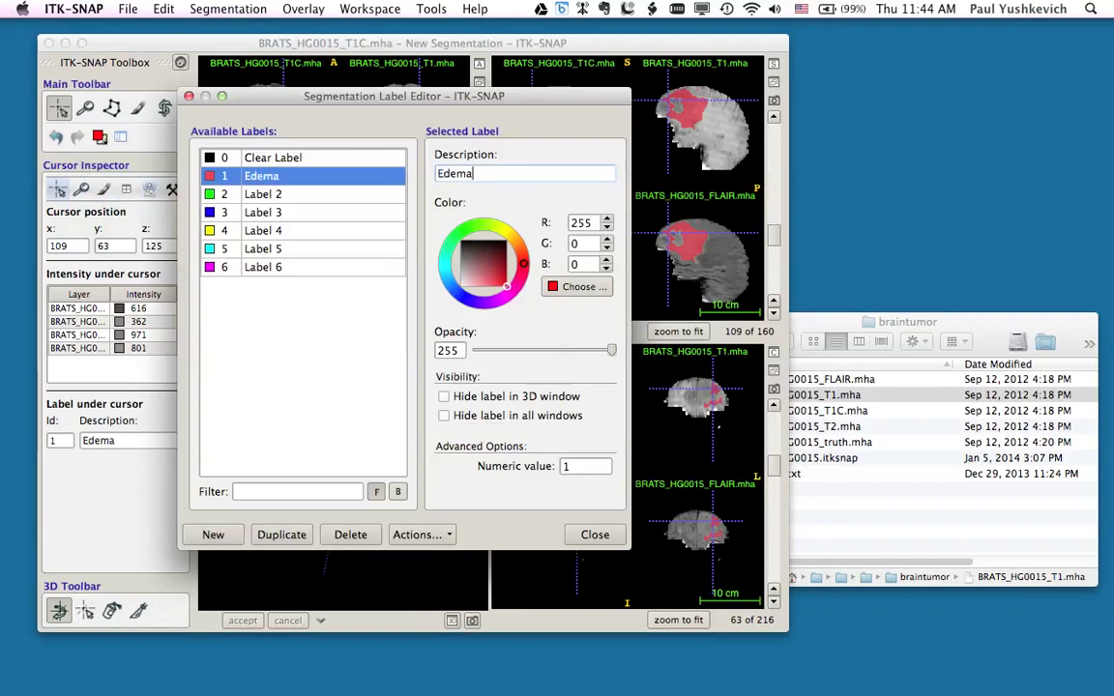
Rename segmentation label 2 as "Tumor" and make it the foreground label.
left_click(262, 193)
triple_click(454, 173)
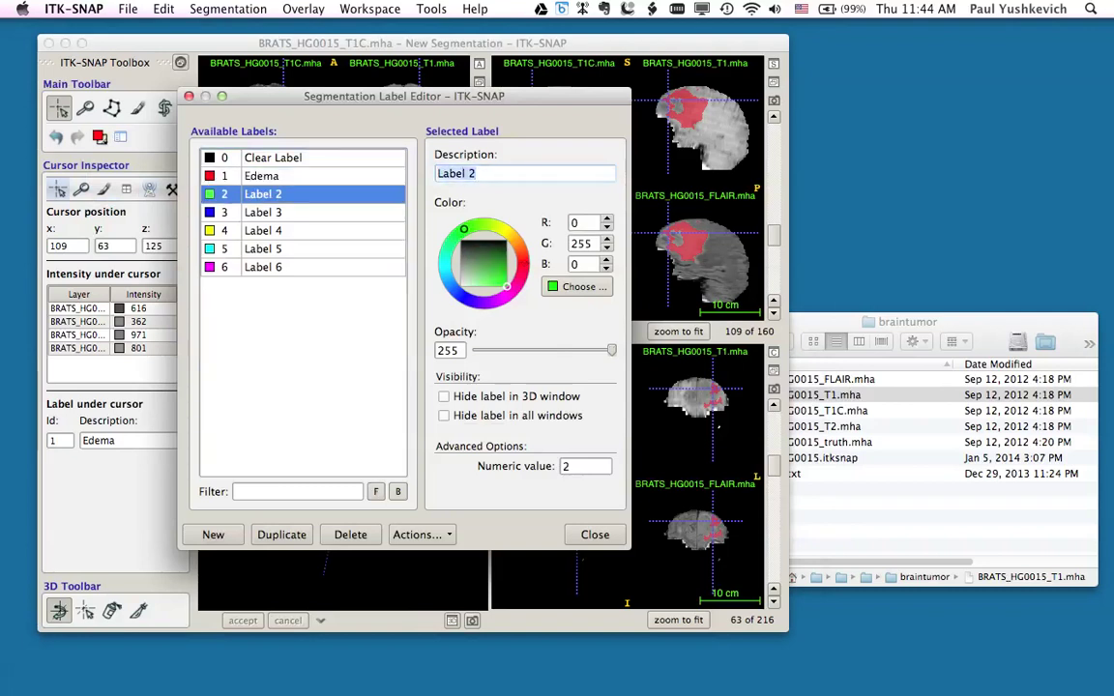
type("Tum")
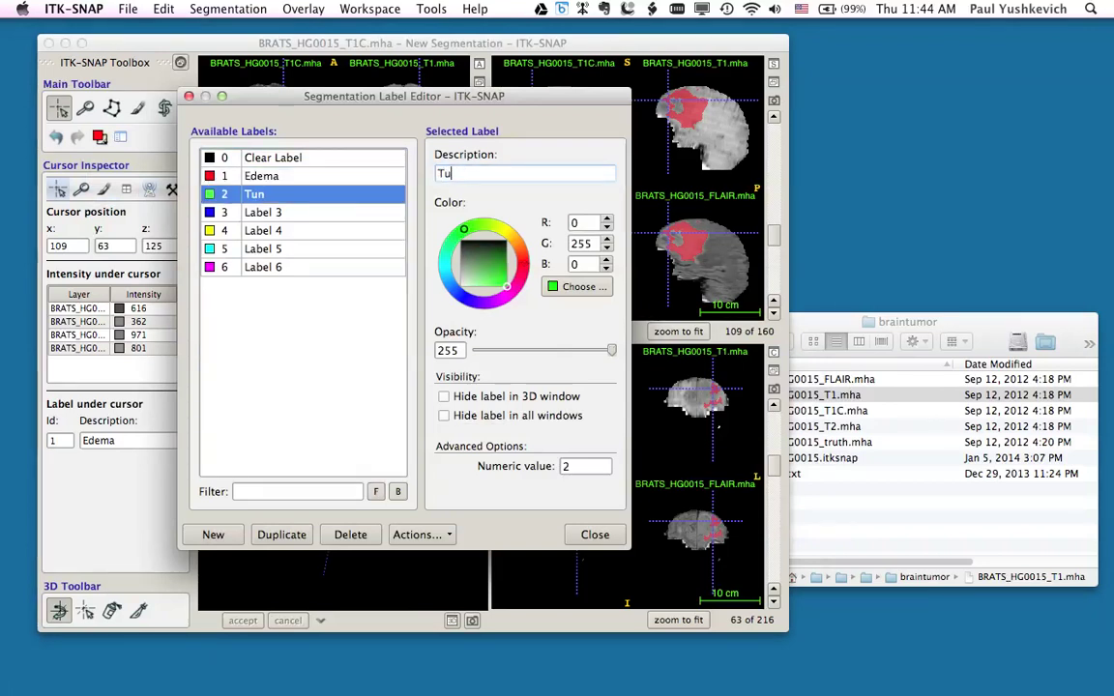
type("or")
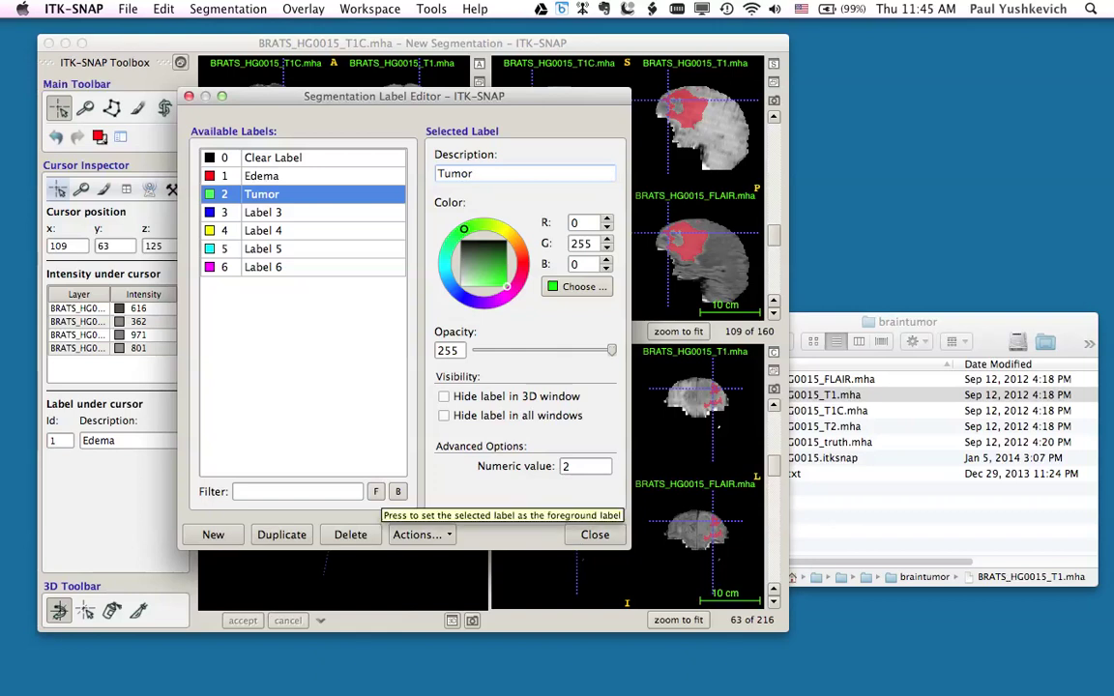
left_click(376, 492)
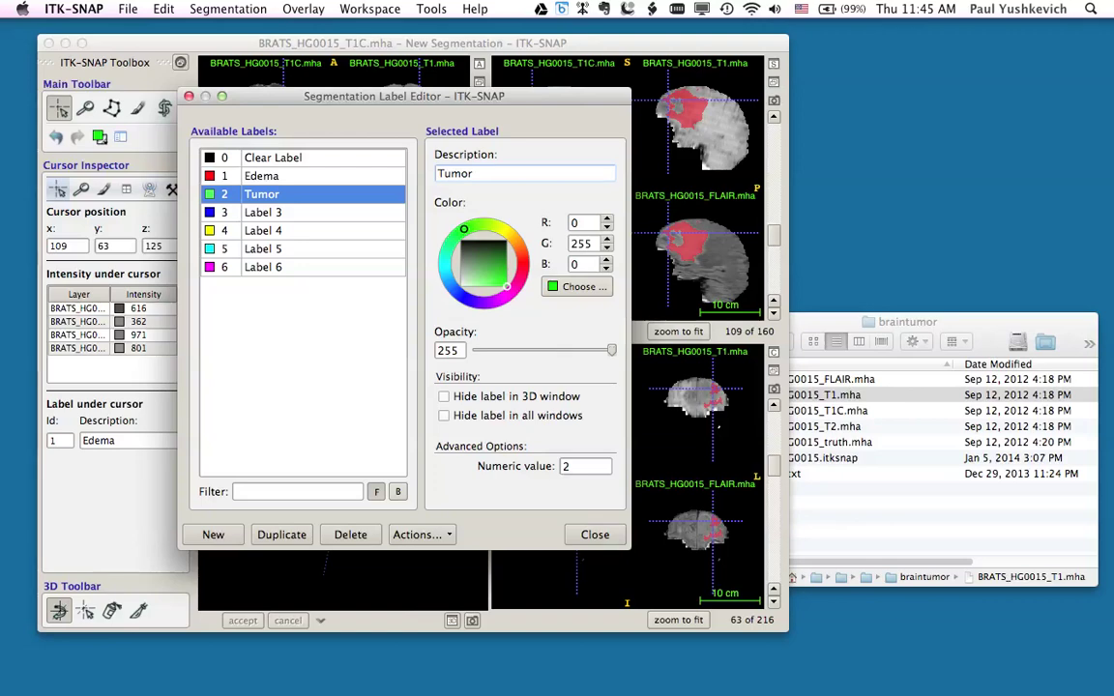
key("Escape")
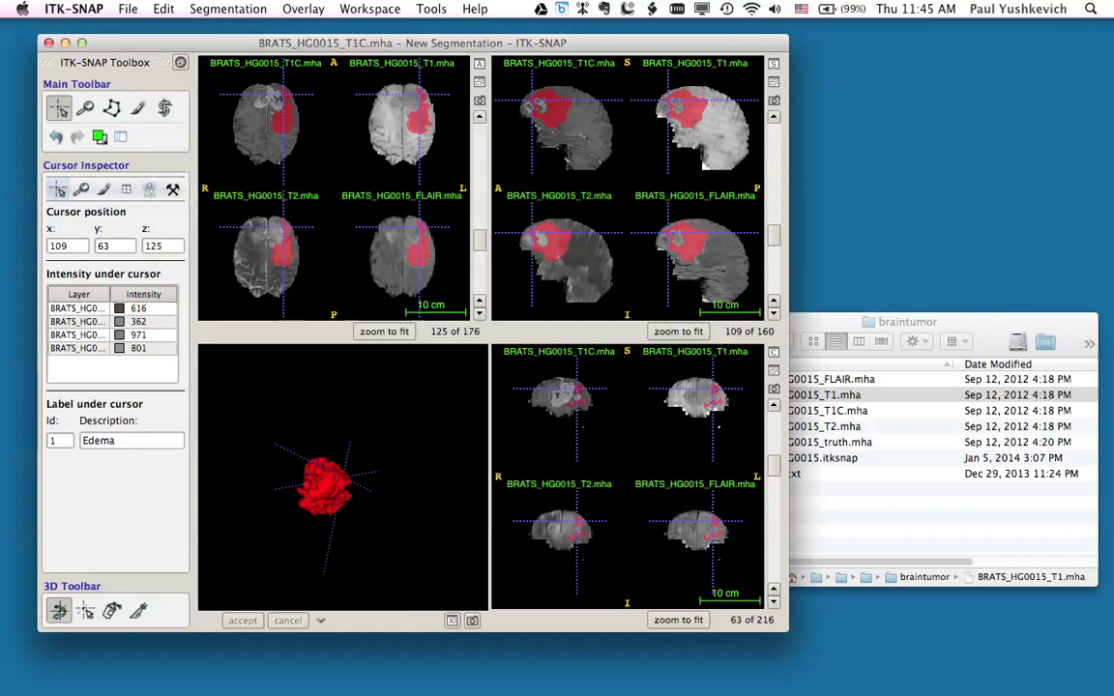
Start another 3D segmentation on the same region of interest and generate its clustering speed image with only cluster 3 as foreground.
left_click(165, 107)
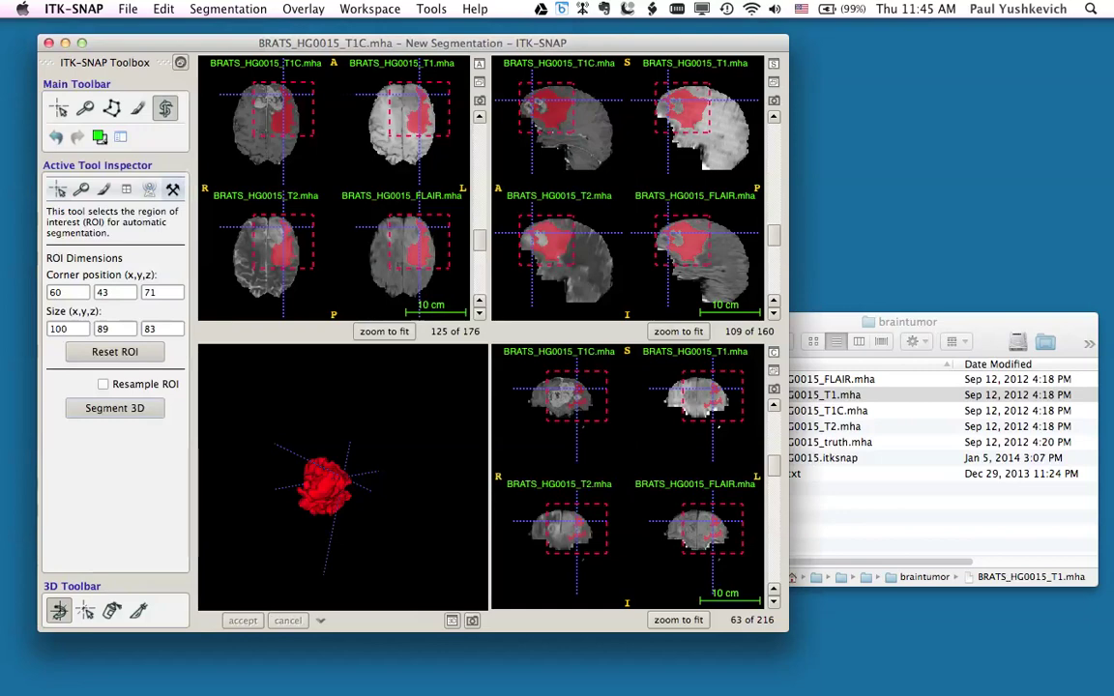
left_click(115, 408)
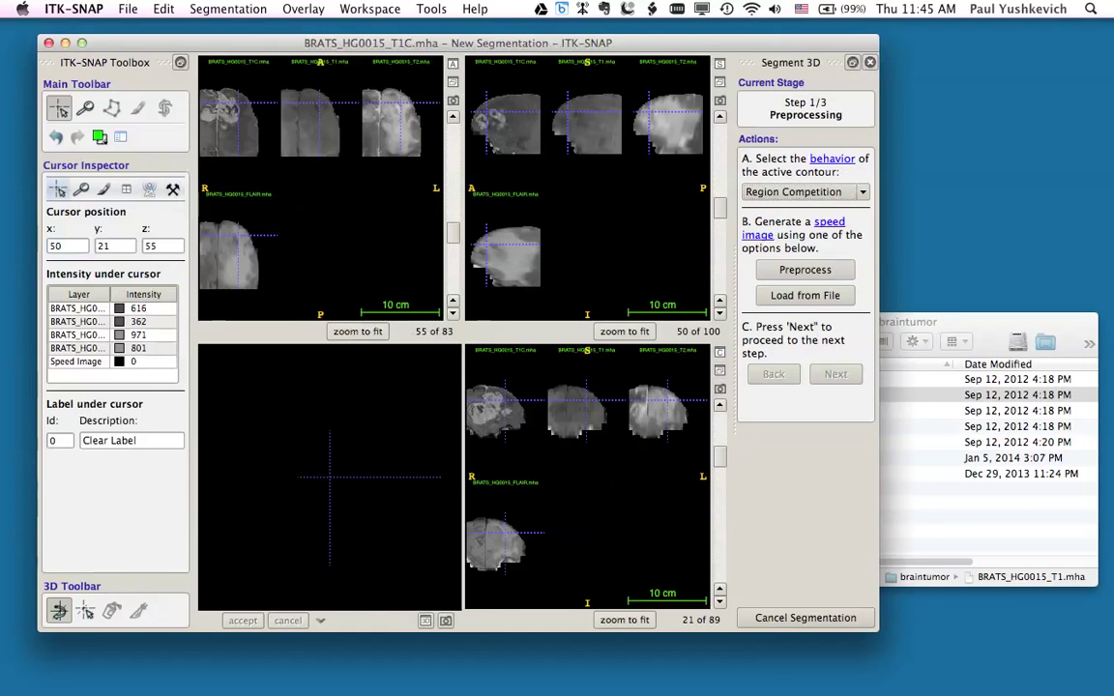
left_click(805, 269)
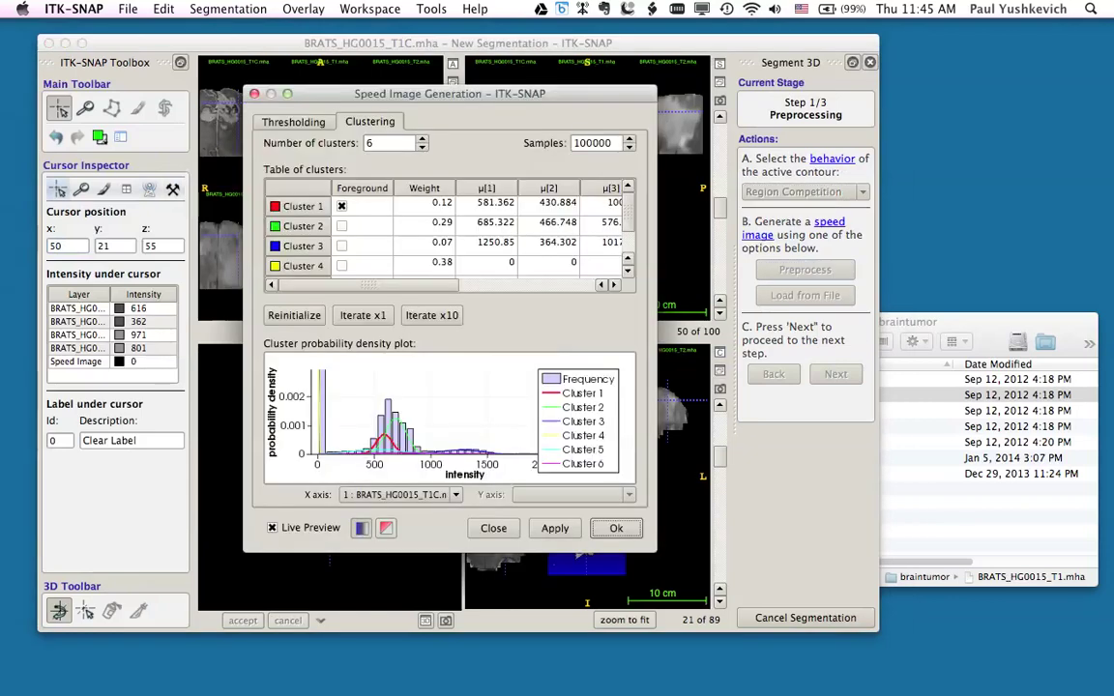
left_click_drag(450, 94, 856, 196)
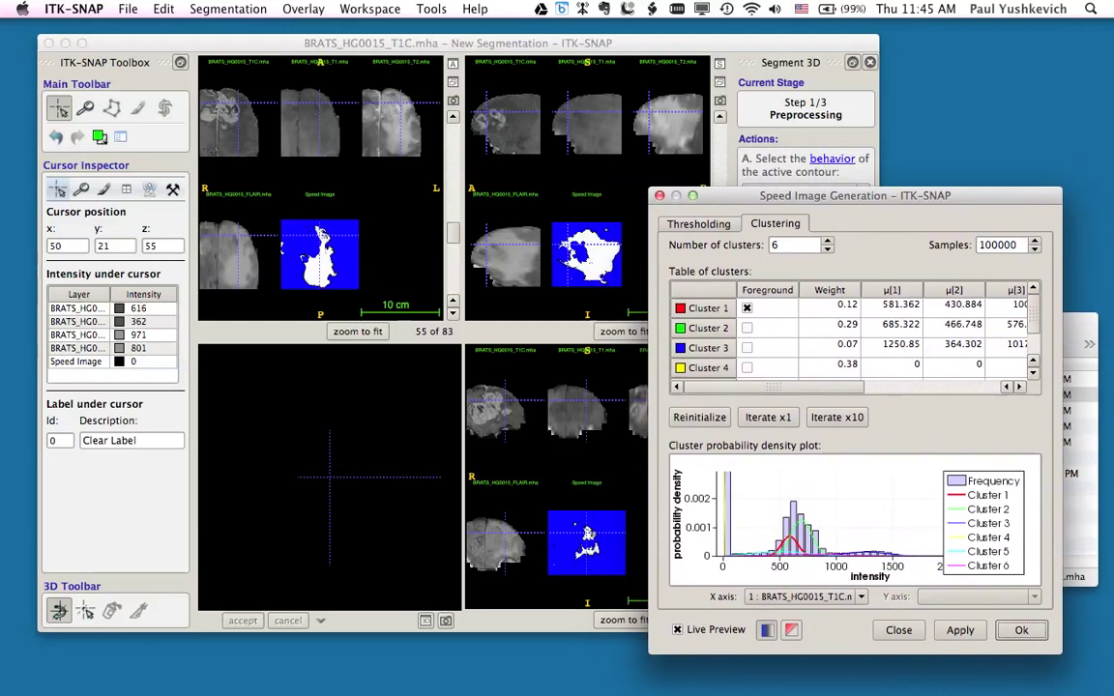
left_click(747, 347)
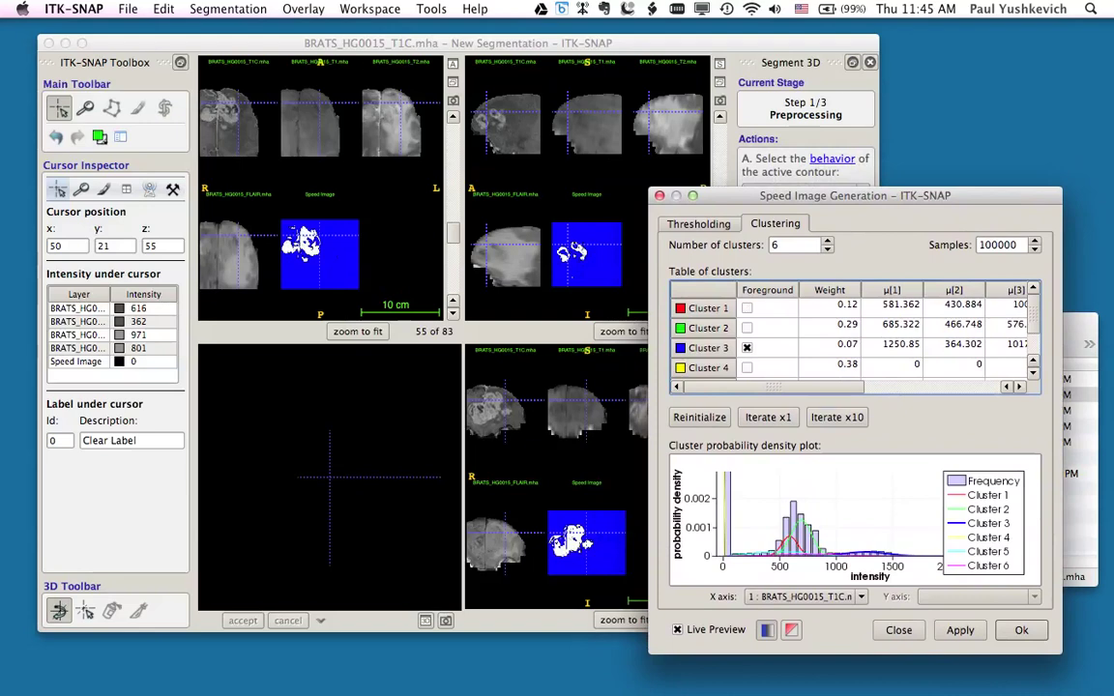
left_click(1020, 630)
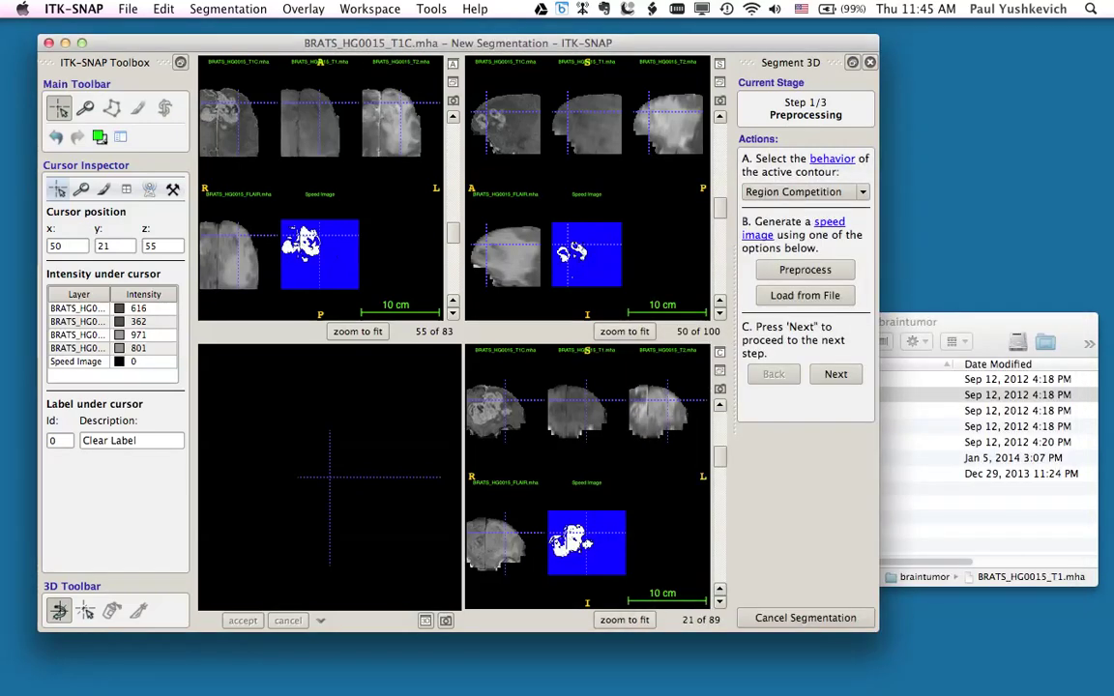
scroll(586, 477, "down", 1)
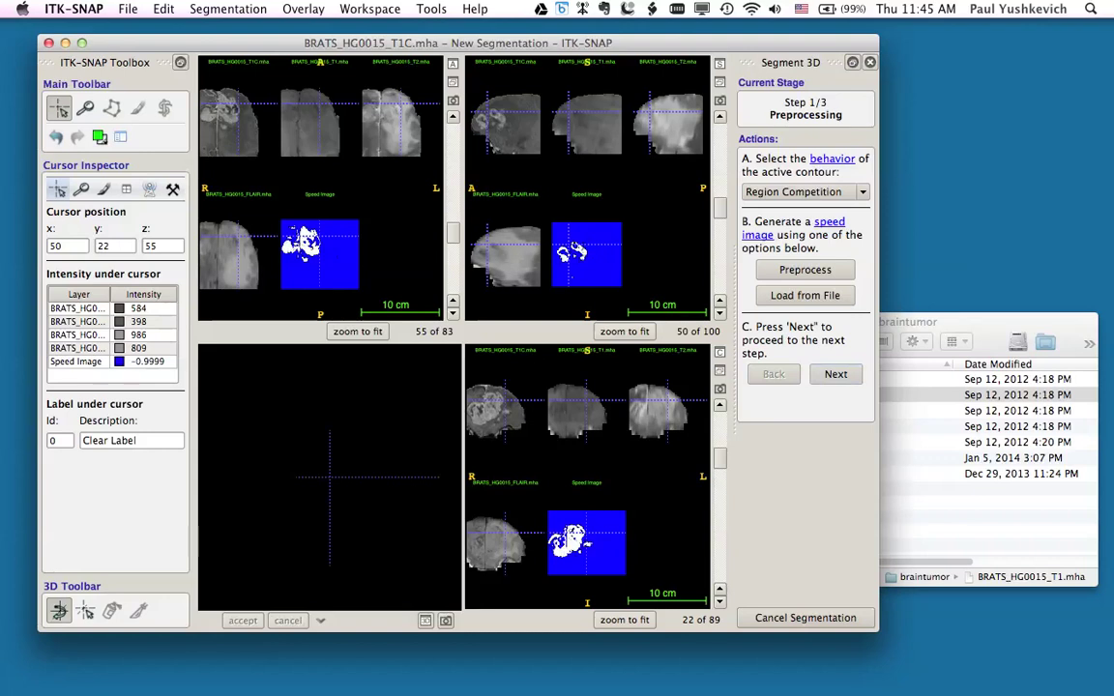
Initialize the tumor contour with one bubble of radius 24 inside the tumor at cursor position 25, 33, 42.
left_click(835, 374)
scroll(587, 476, "down", 5)
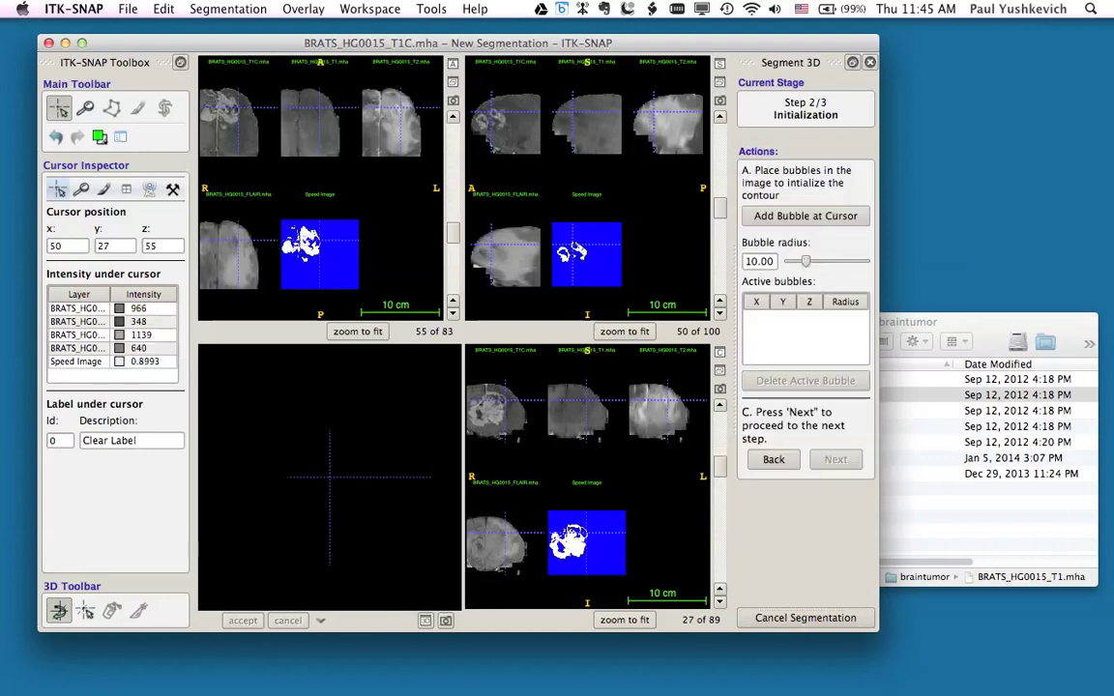
key("Up")
key("Up")
key("Up")
key("Up")
key("Up")
key("Up")
left_click(567, 543)
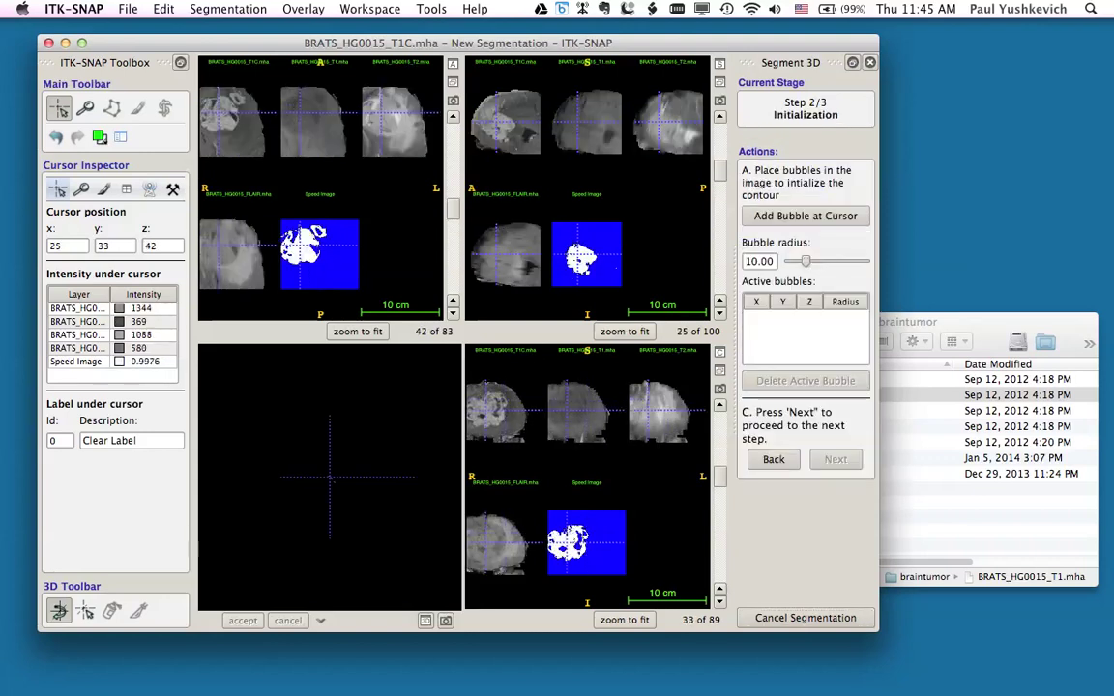
left_click(804, 215)
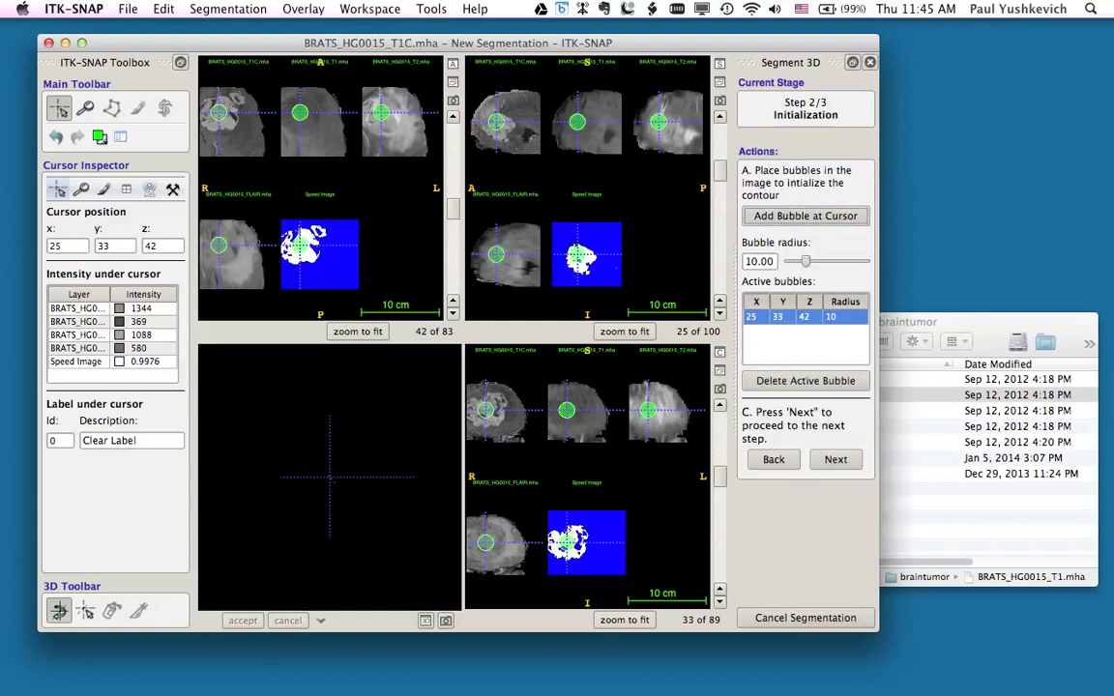
left_click_drag(805, 261, 833, 261)
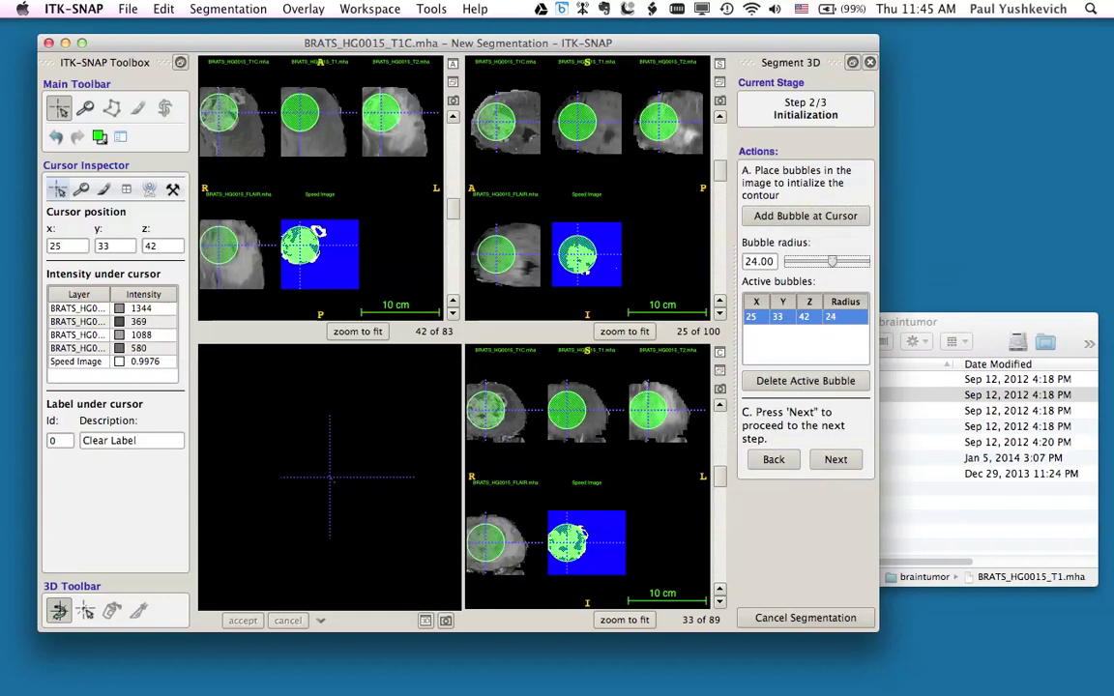
Evolve the tumor contour with step size 5 for about 265 iterations and accept the resulting segmentation.
left_click(836, 459)
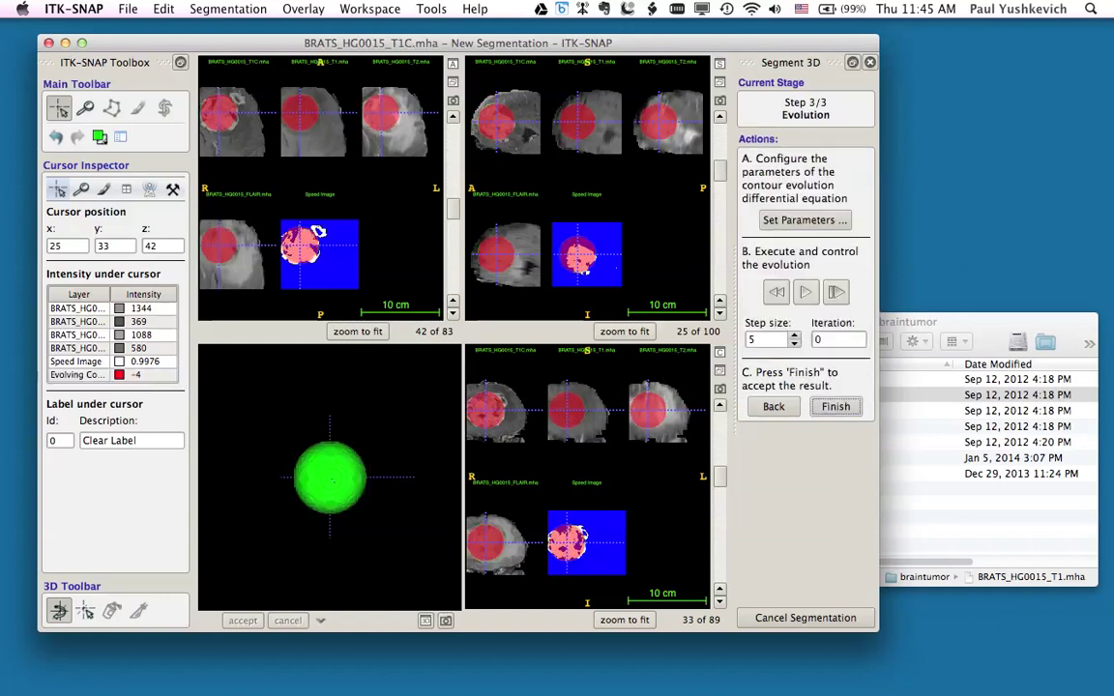
left_click(805, 291)
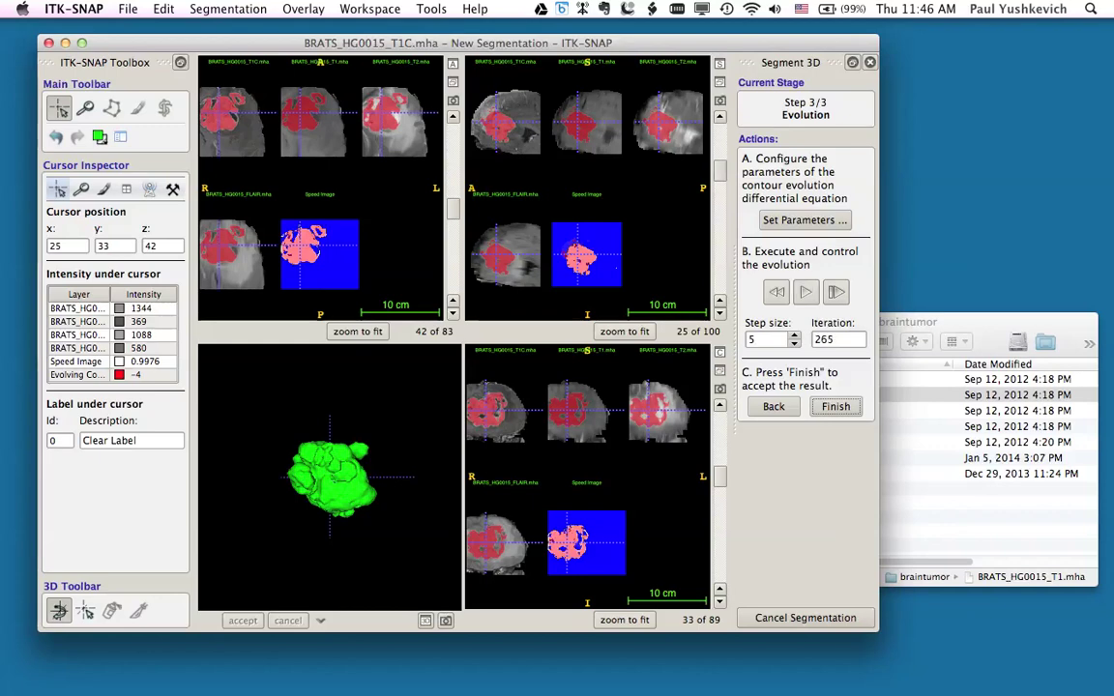
left_click(835, 406)
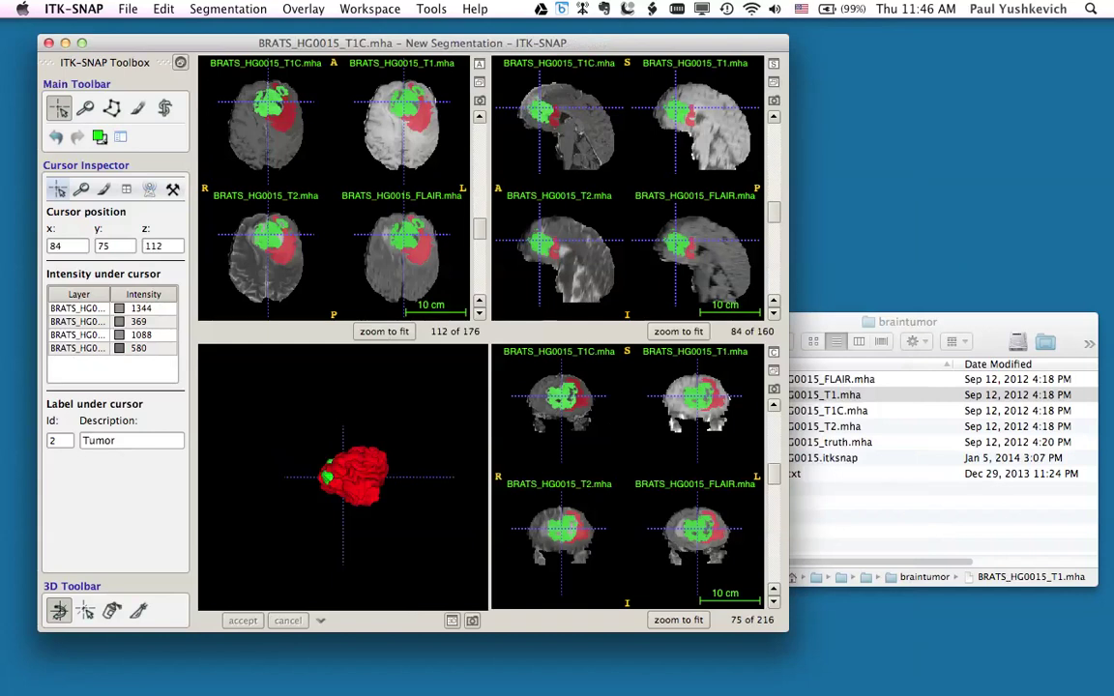
left_click_drag(343, 477, 435, 469)
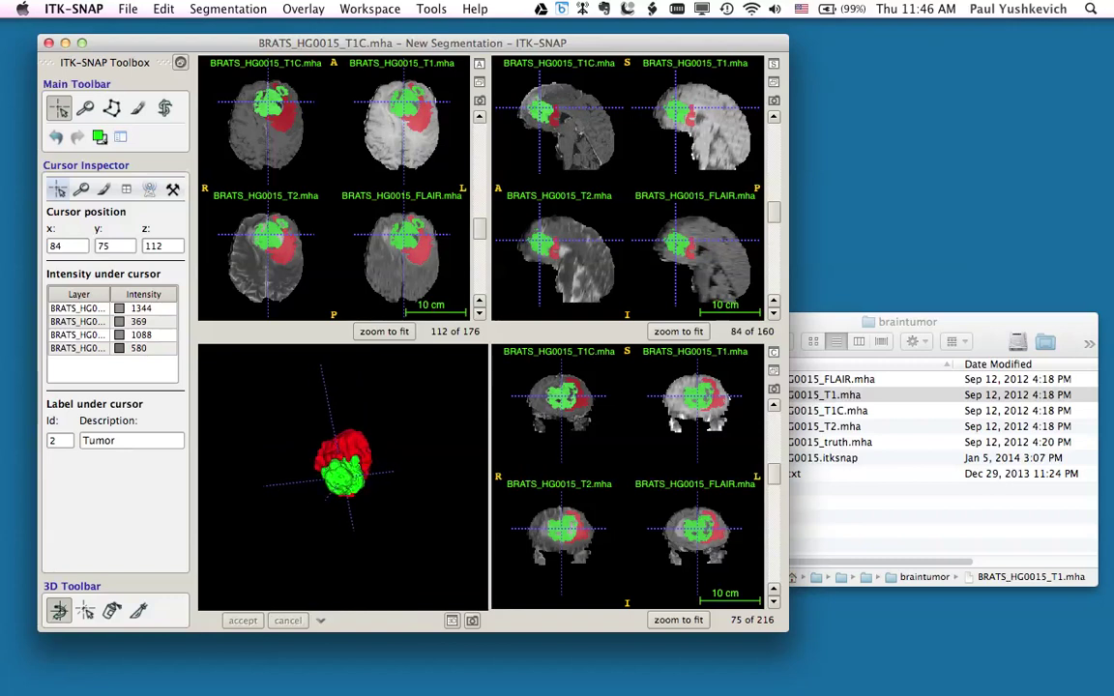
scroll(343, 477, "up", 5)
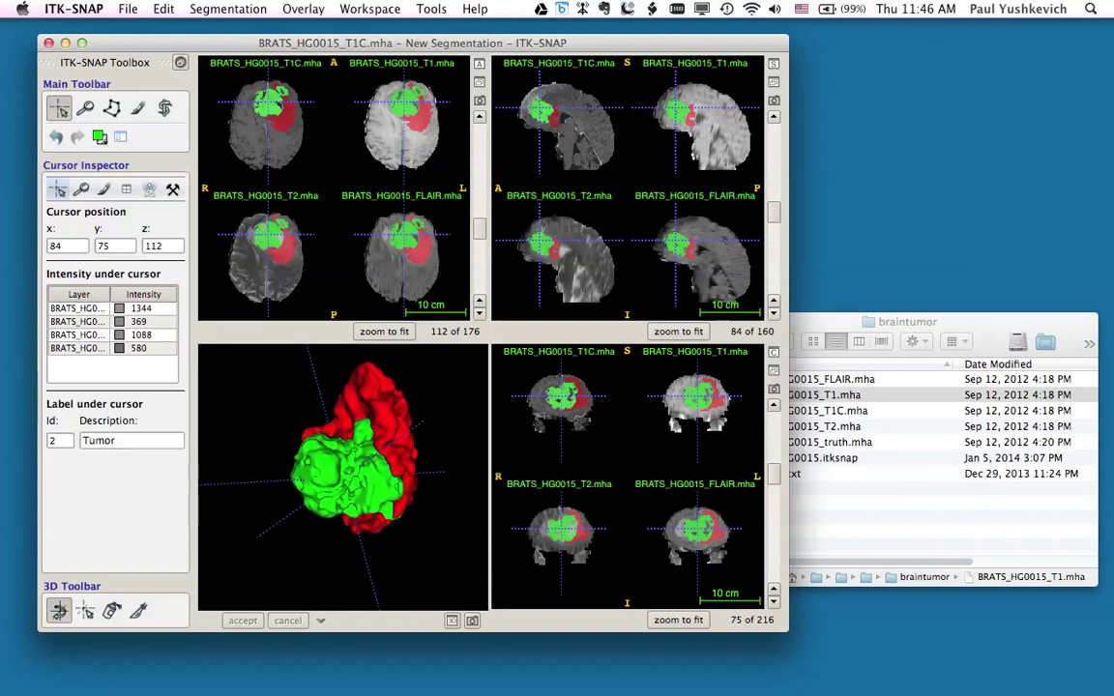
Save the segmentation image as mysegmentation.nii.gz in NiFTI format.
left_click(227, 8)
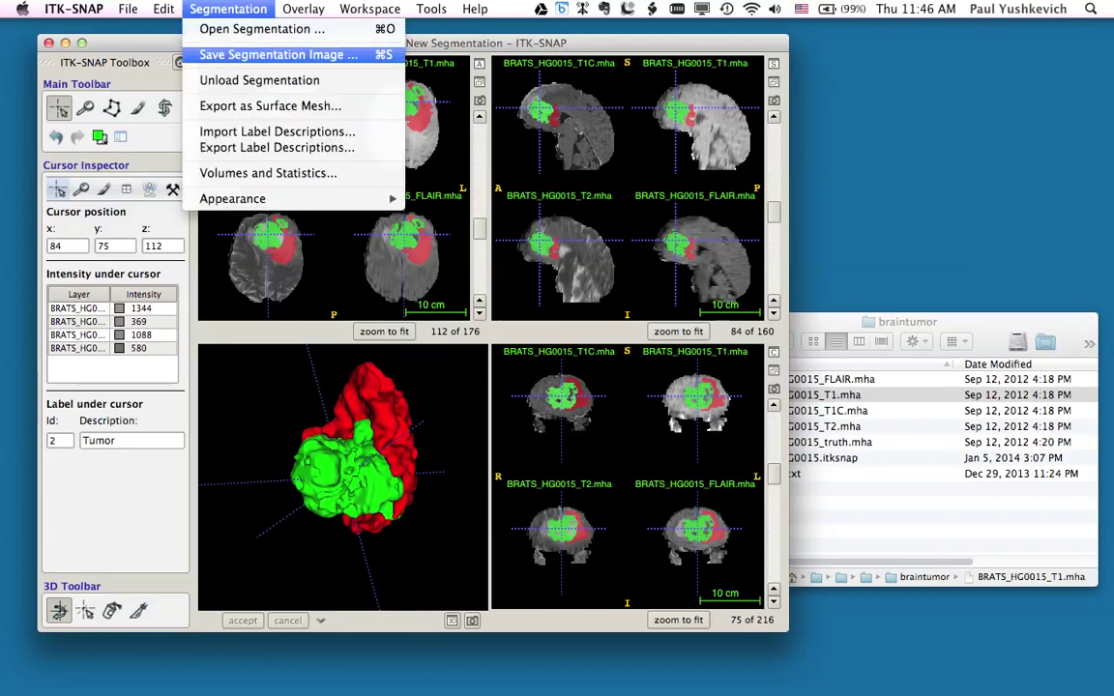
left_click(279, 54)
type("mysegmentatio")
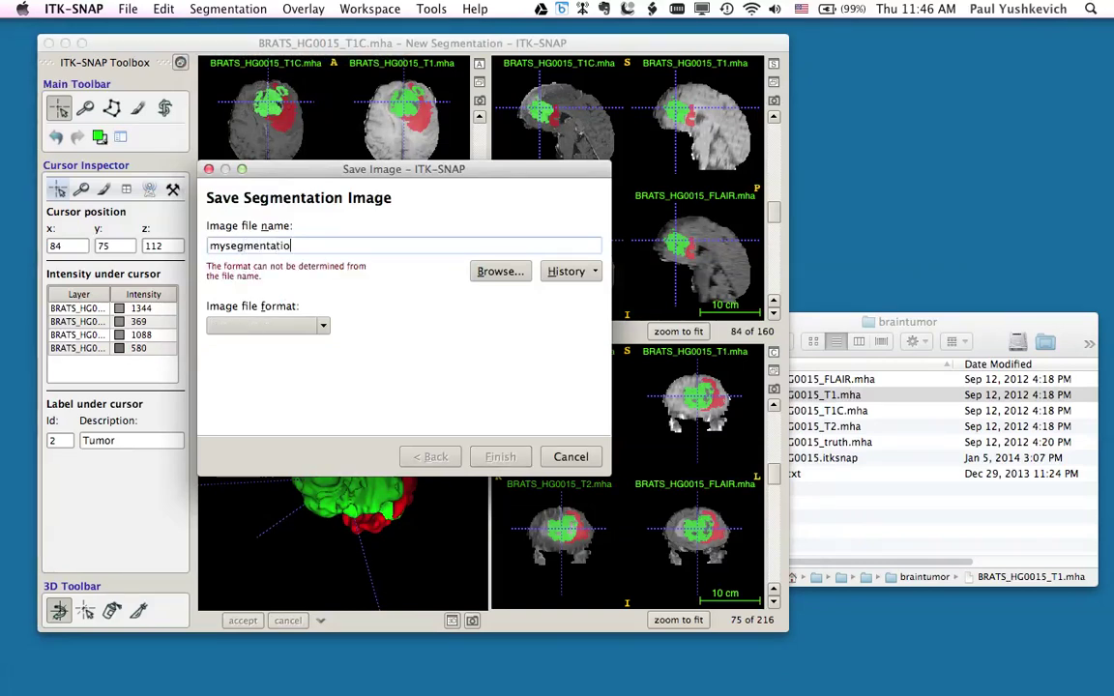
type("n.nii.gz")
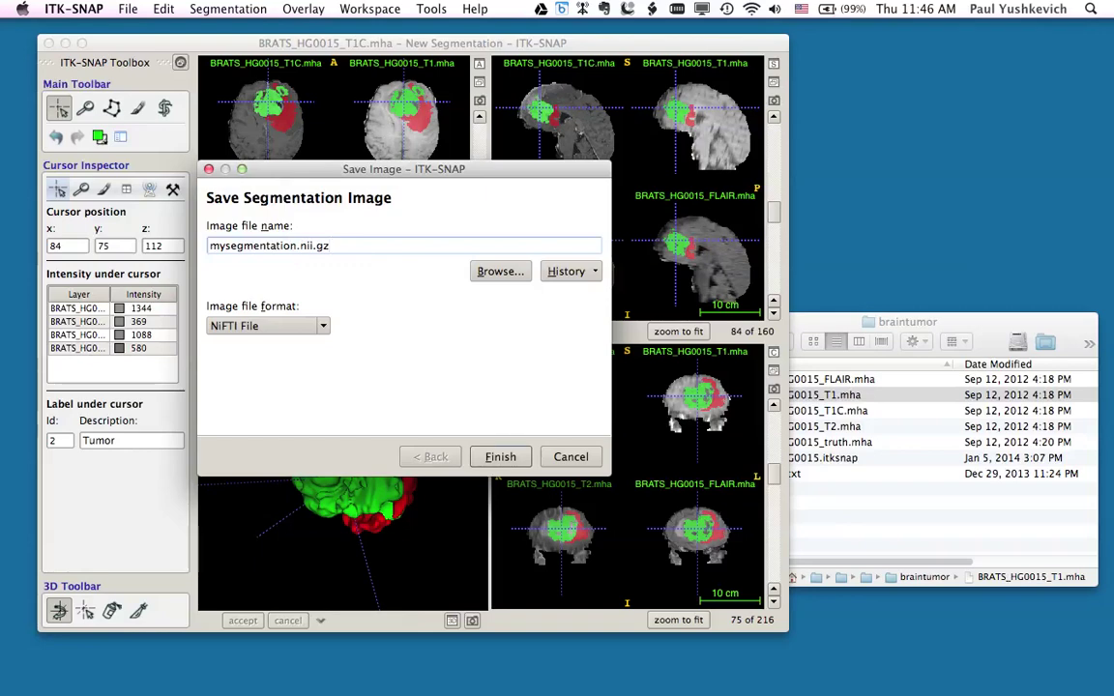
key("Return")
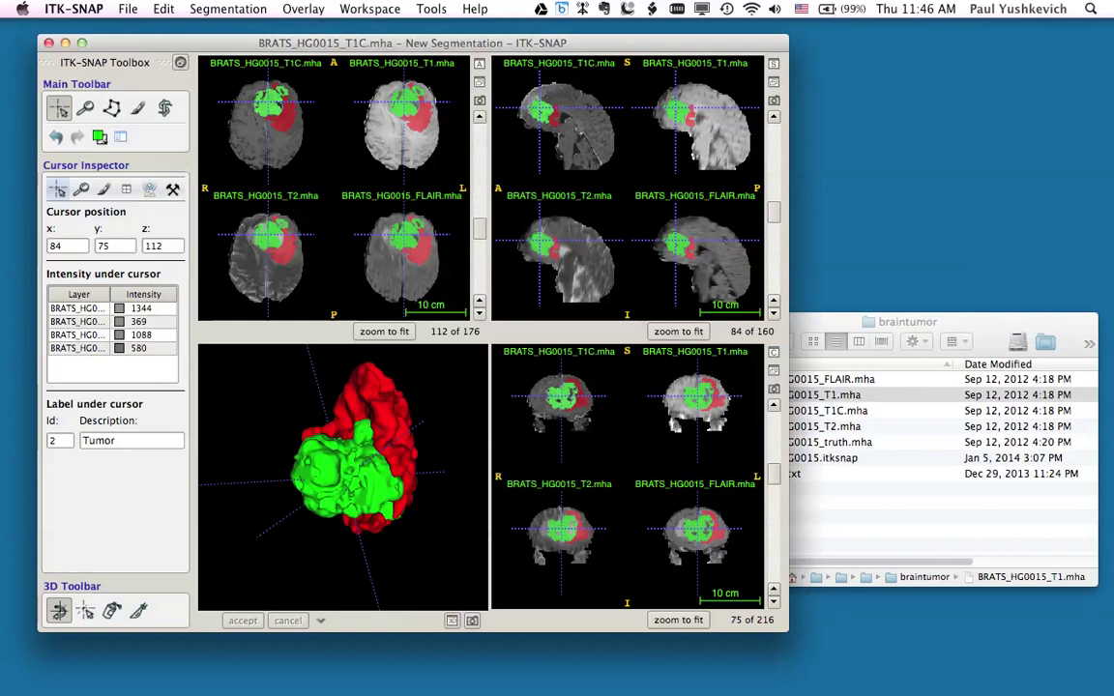
Save the workspace as myworkspace.itksnap.
left_click(369, 9)
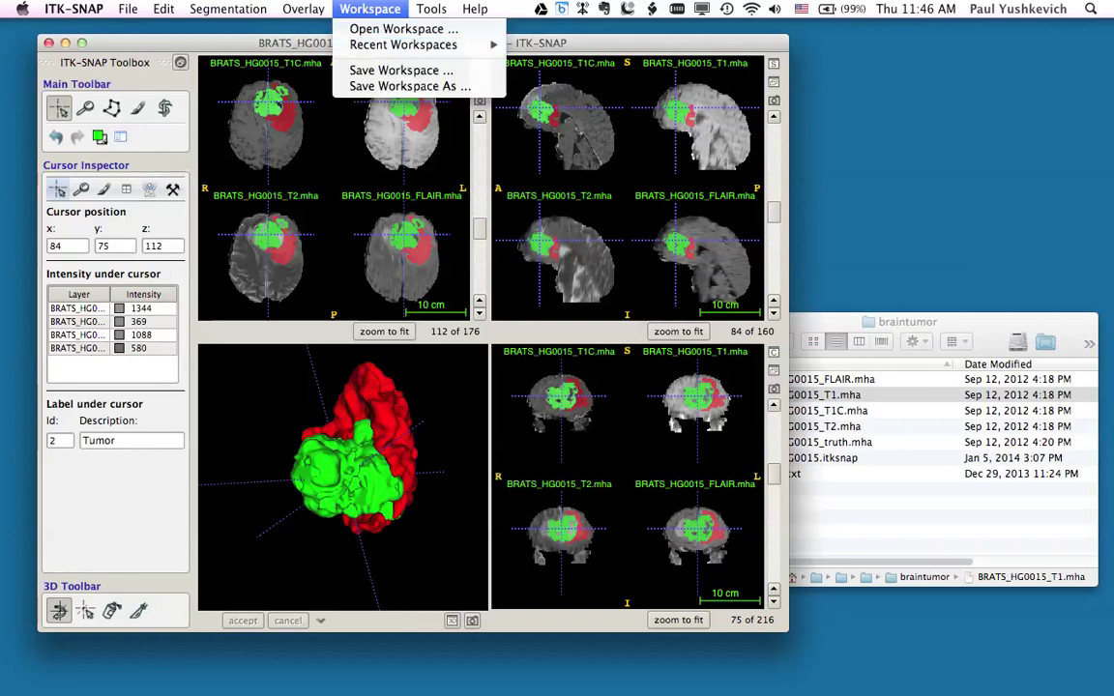
left_click(401, 70)
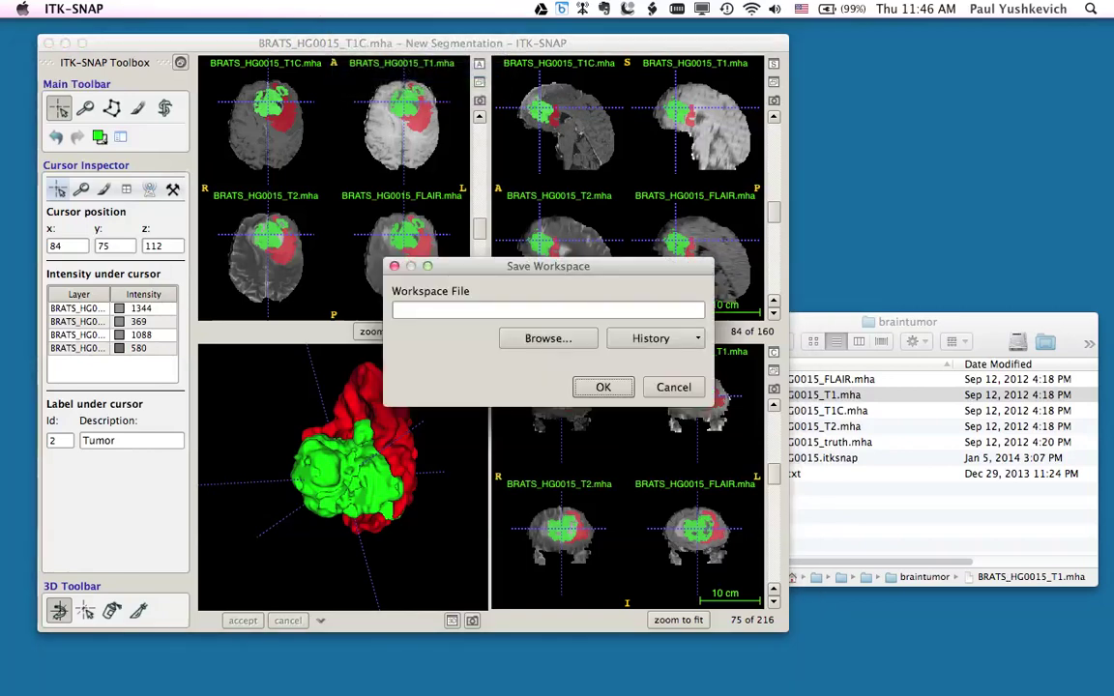
type("myworkspac")
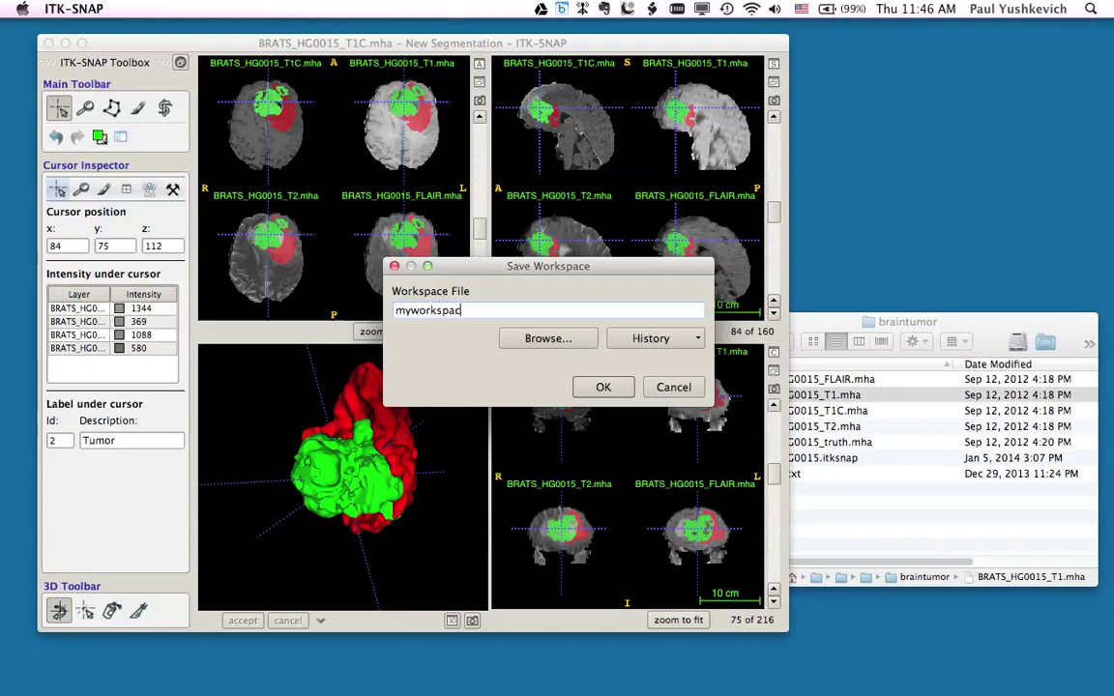
type("e.itksnap")
key("Return")
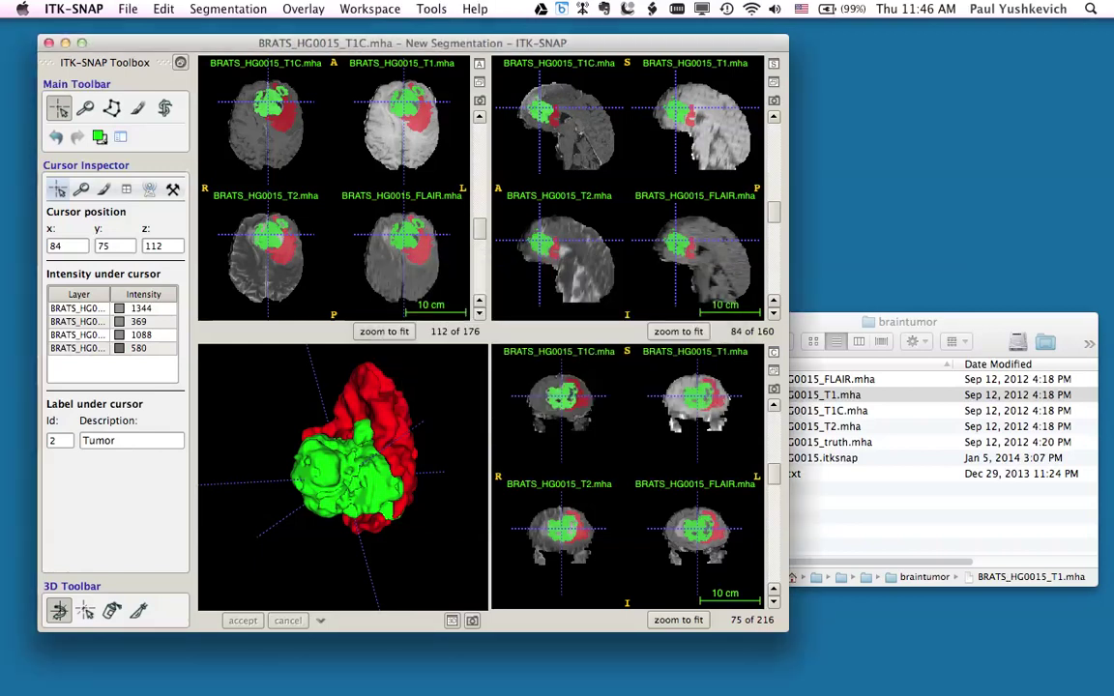